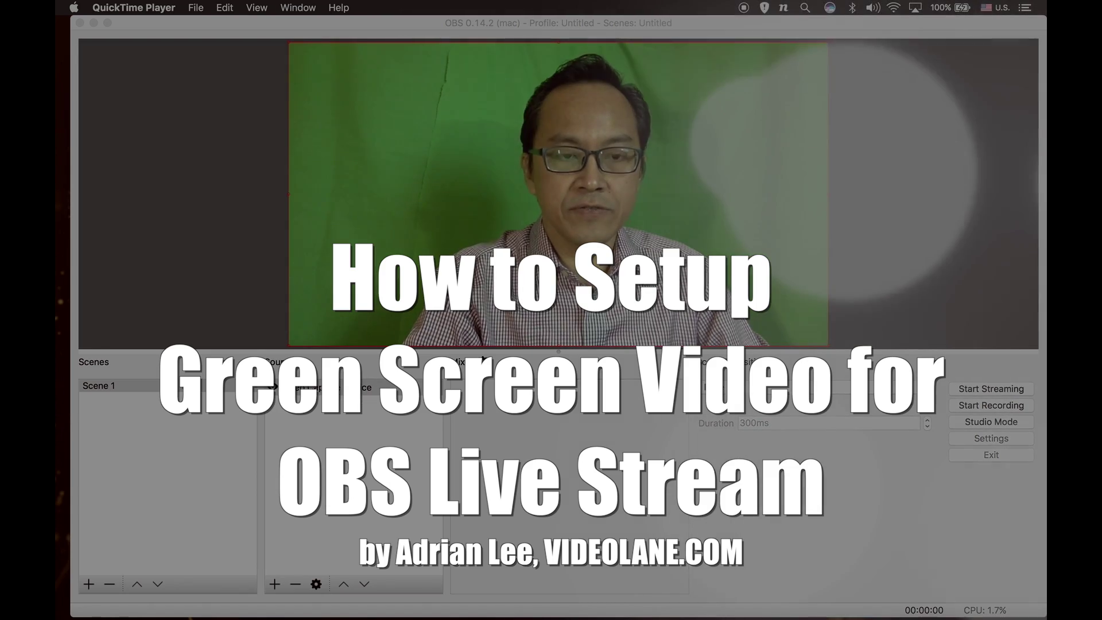
Step: Create a new scene, keeping the default name Scene 1
right_click(380, 394)
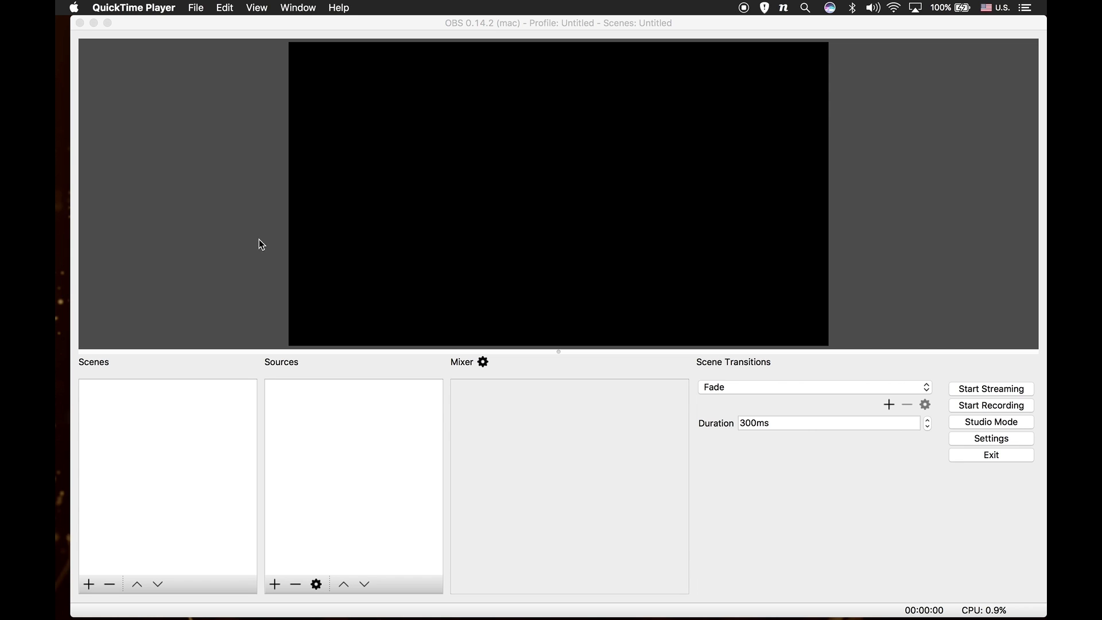
click(91, 588)
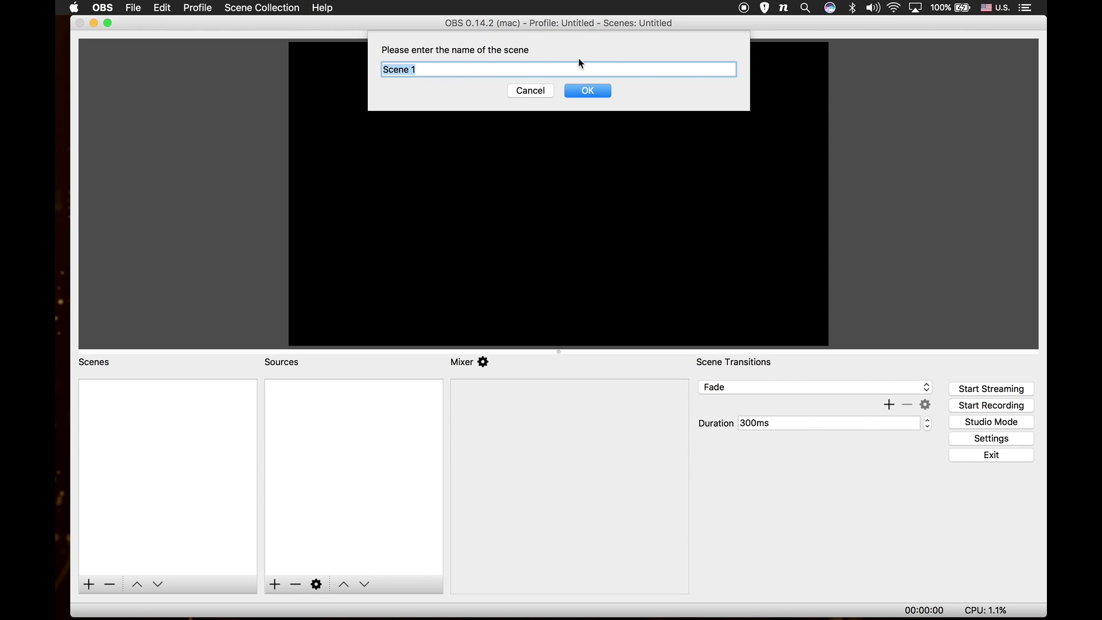
click(596, 91)
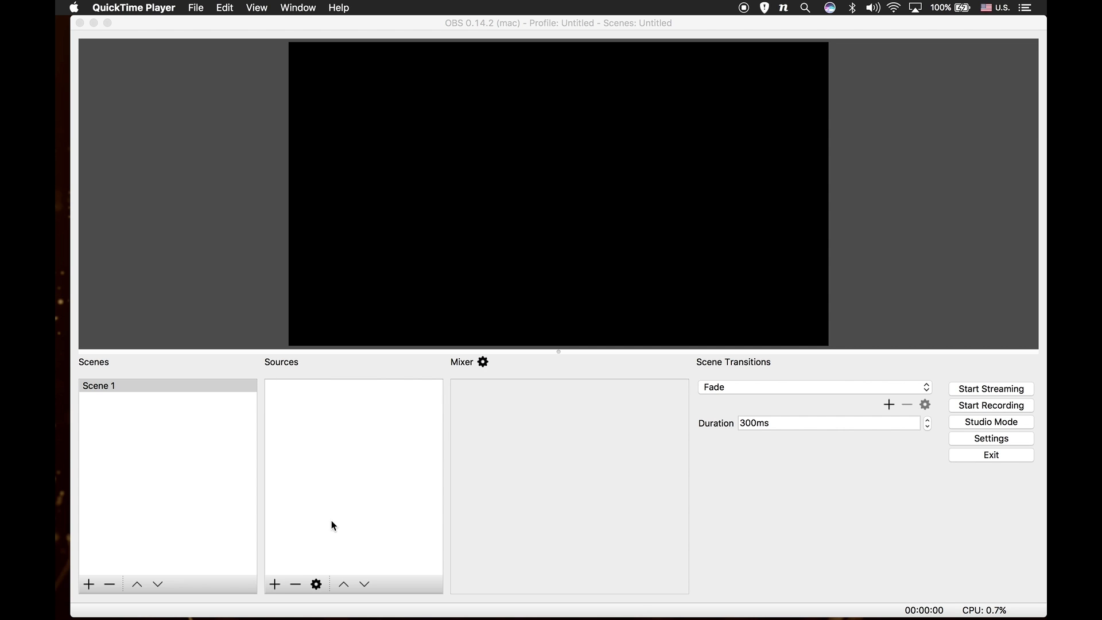
Step: Add a Video Capture Device source using the FaceTime HD Camera at 1280x720
click(276, 586)
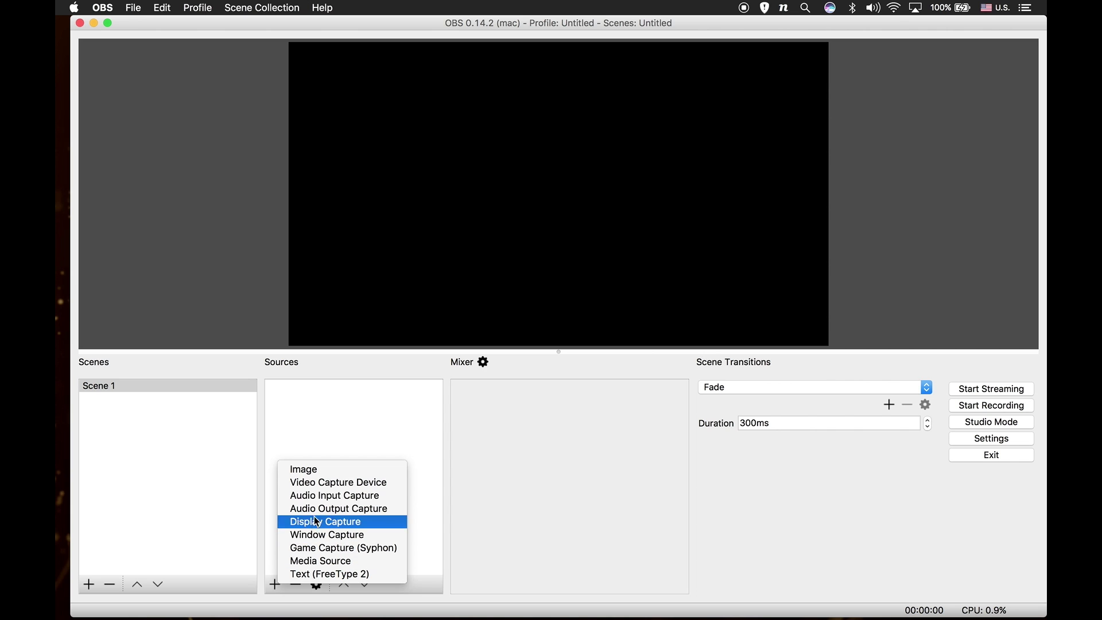
click(394, 490)
click(654, 226)
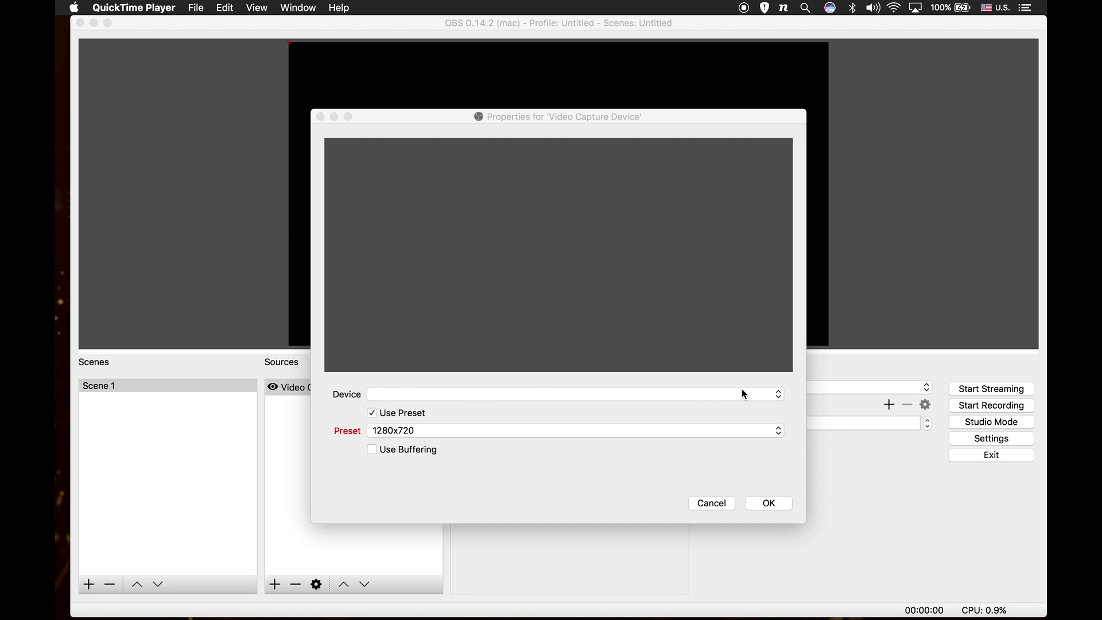
click(779, 395)
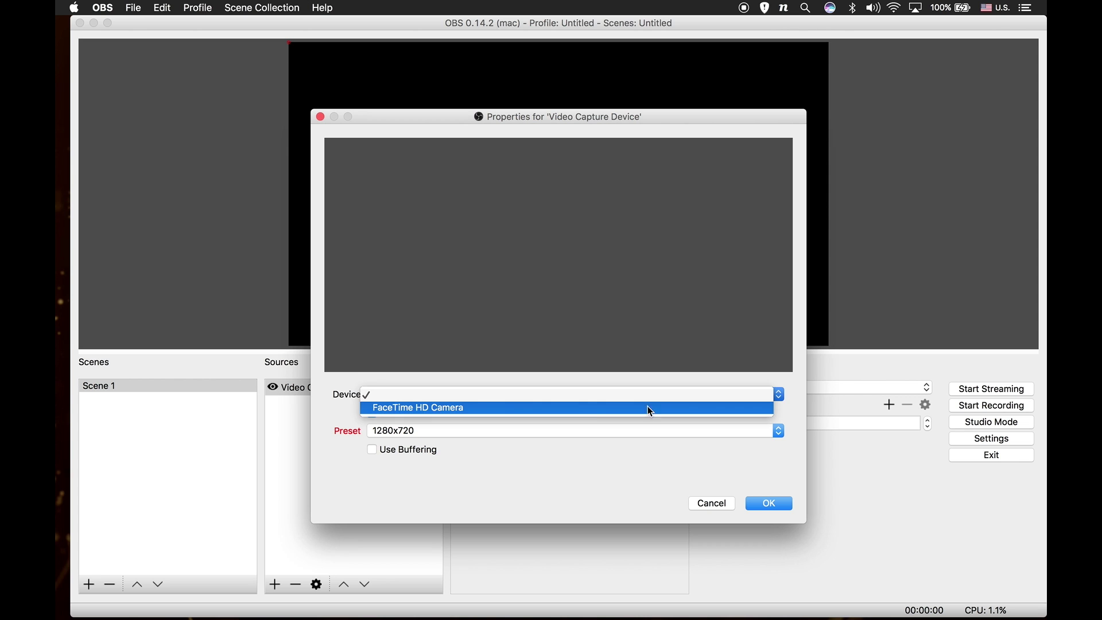
click(490, 411)
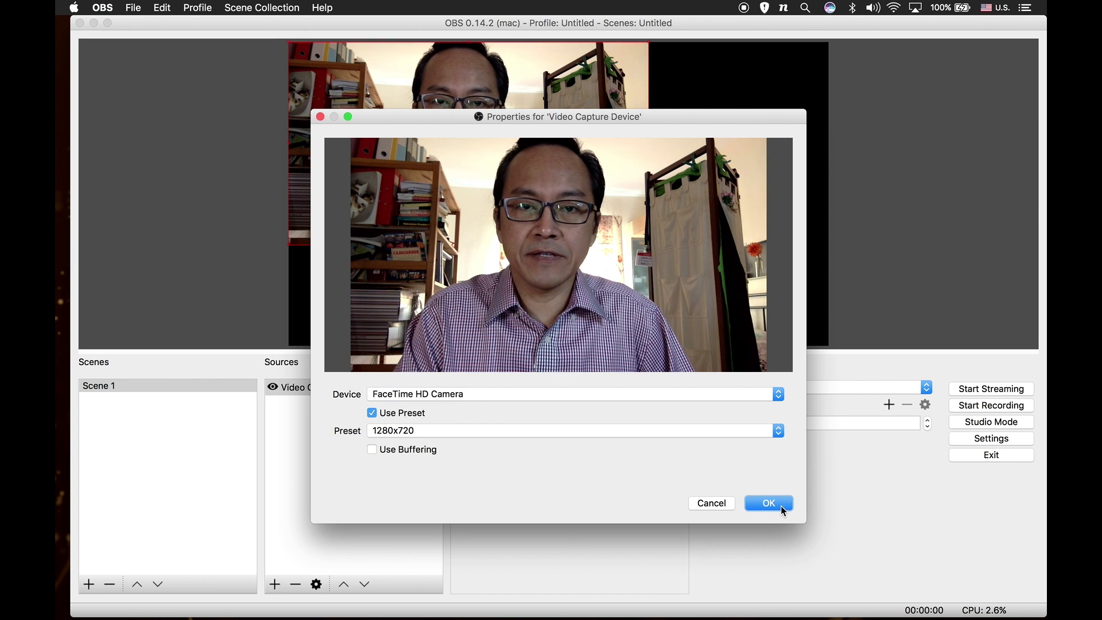
click(782, 508)
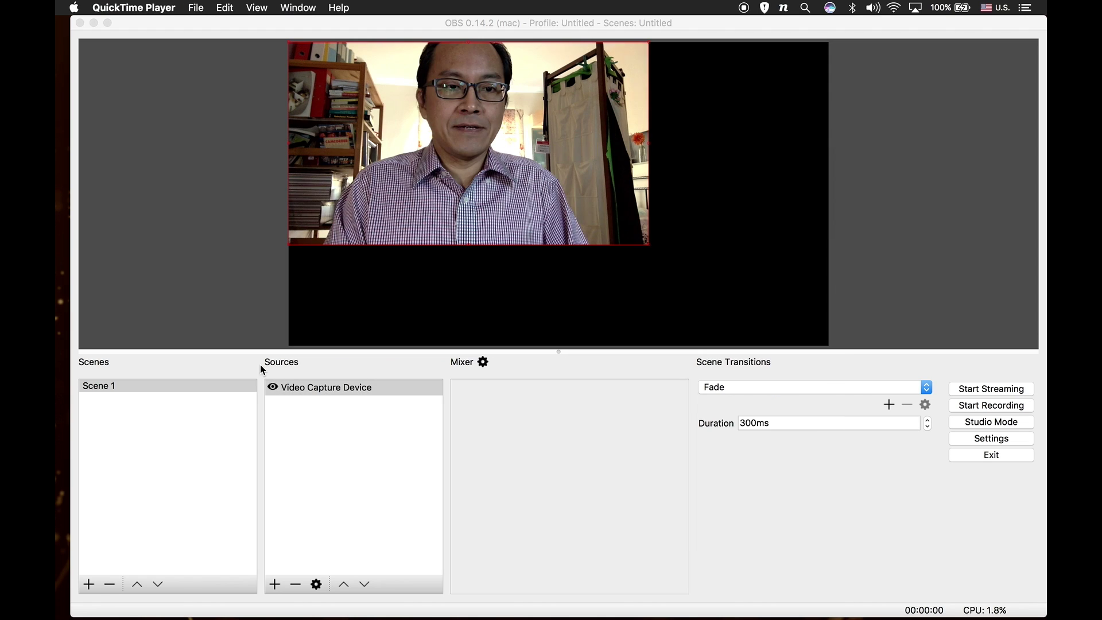
Step: Fit the Video Capture Device feed to the full canvas with Transform > Fit to screen
right_click(375, 393)
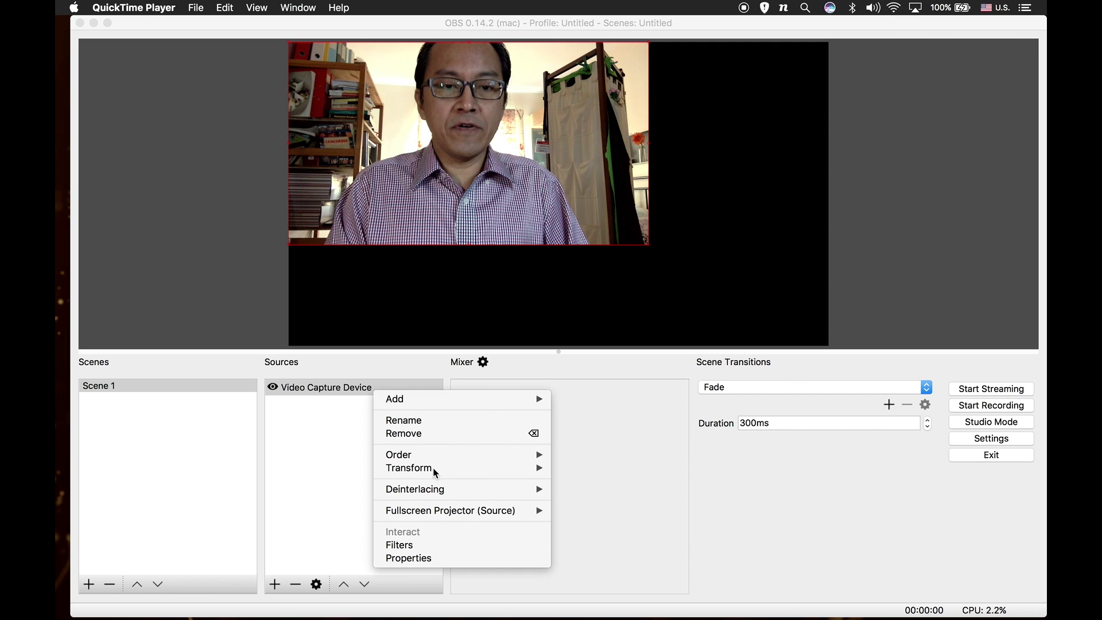
mouse_move(434, 468)
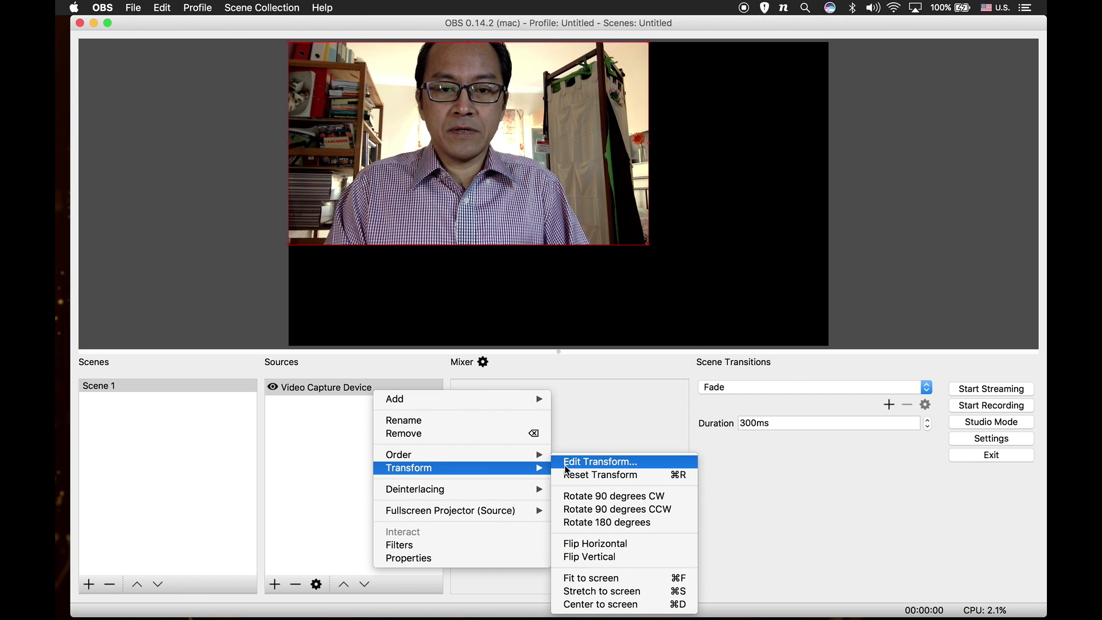
click(603, 578)
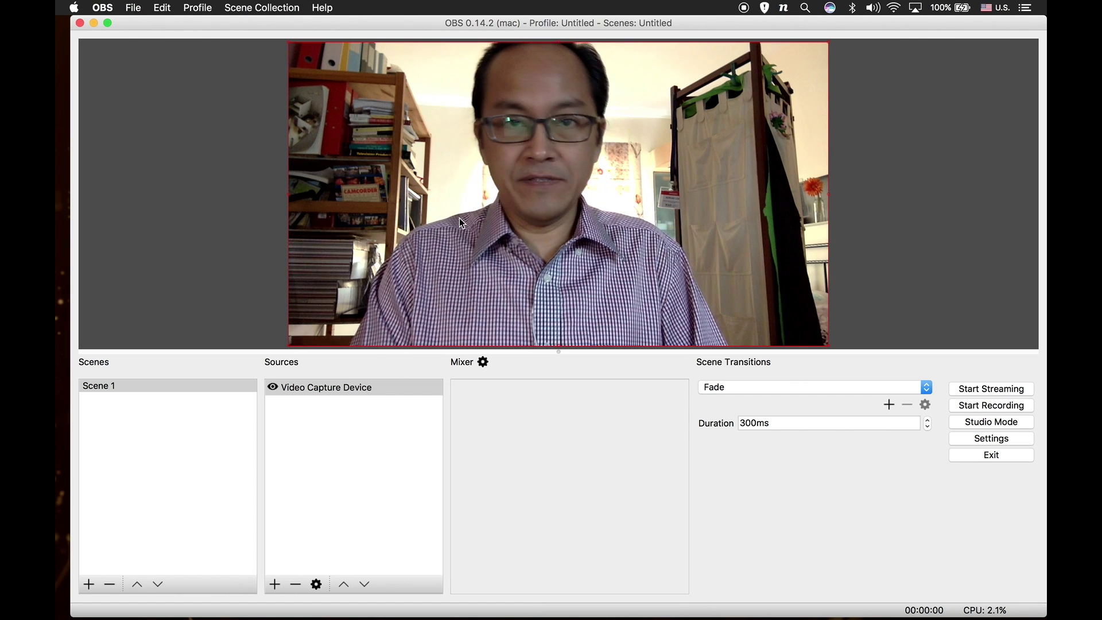
key(super+Tab)
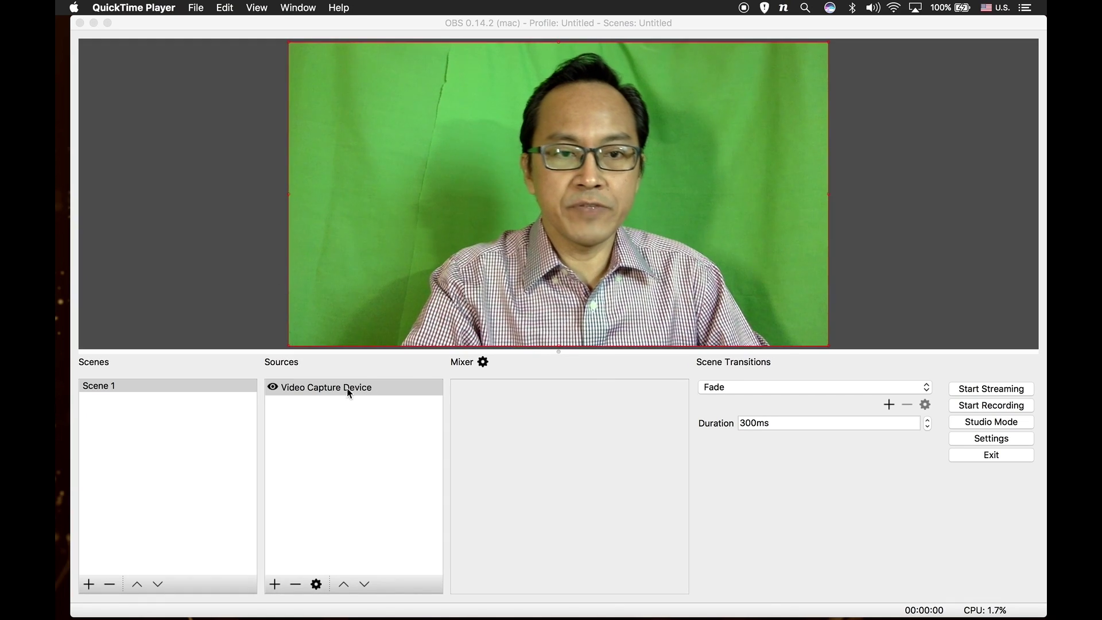
Step: Add a Chroma Key effect filter with its default name to the Video Capture Device
right_click(379, 390)
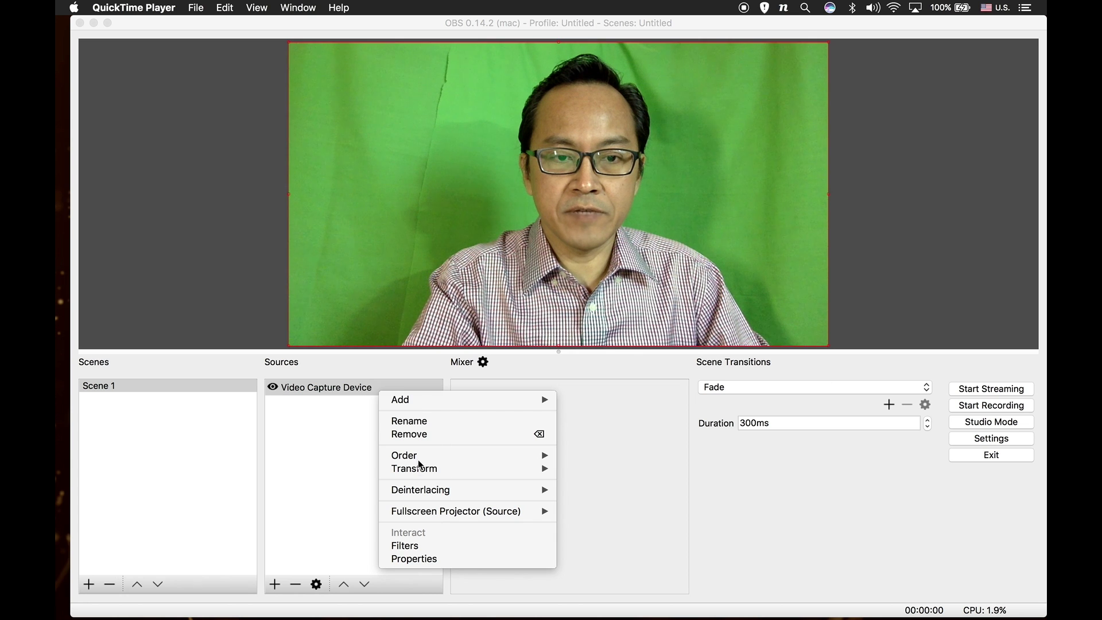
click(421, 546)
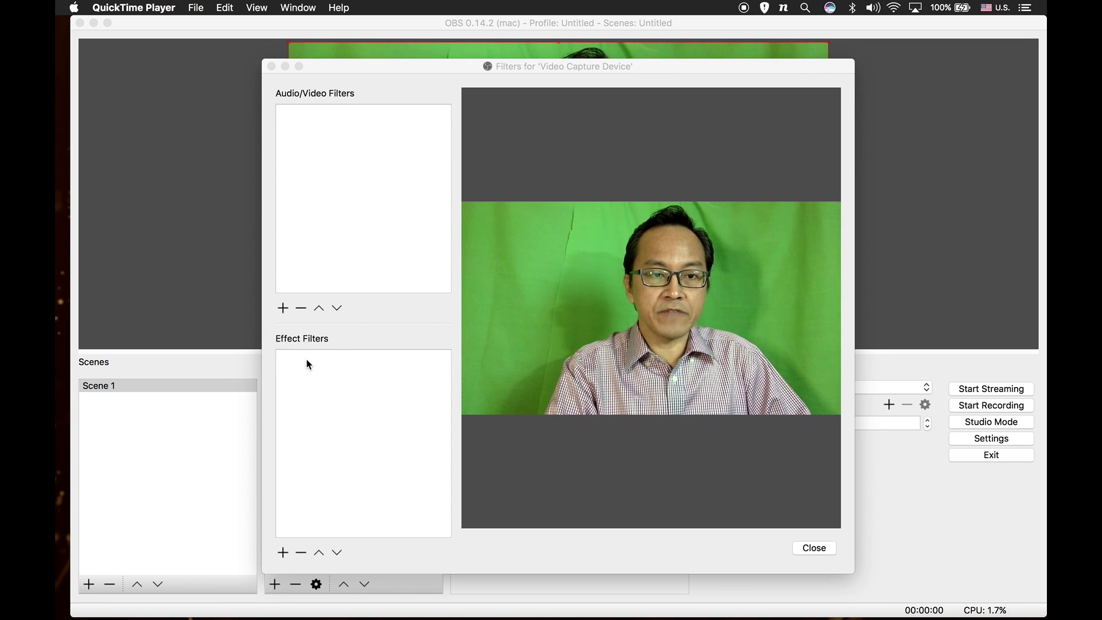
click(284, 555)
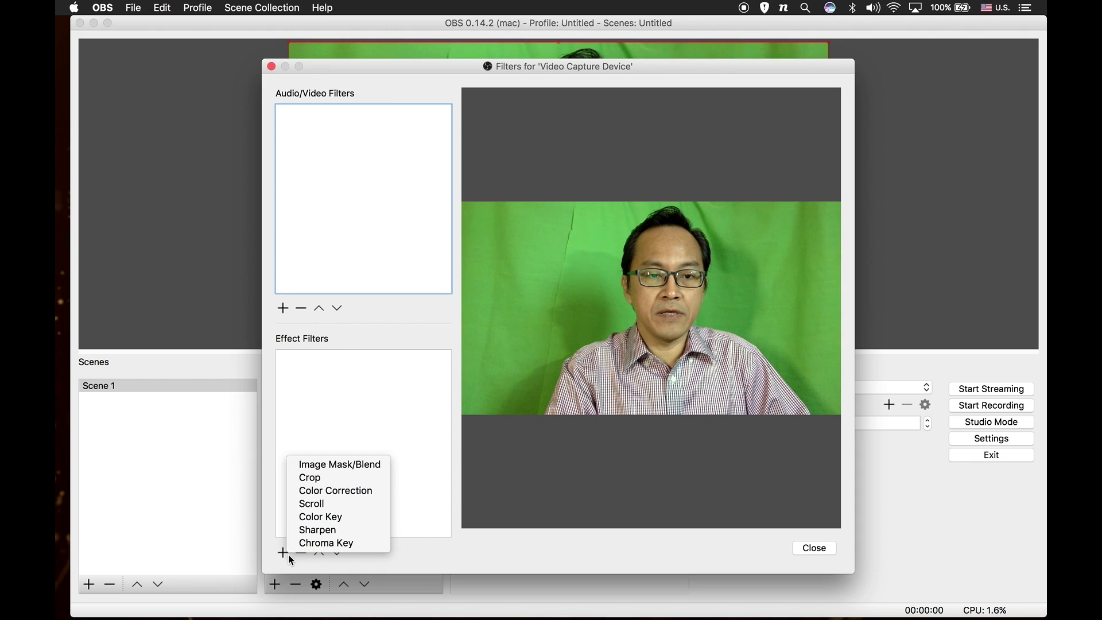
click(361, 544)
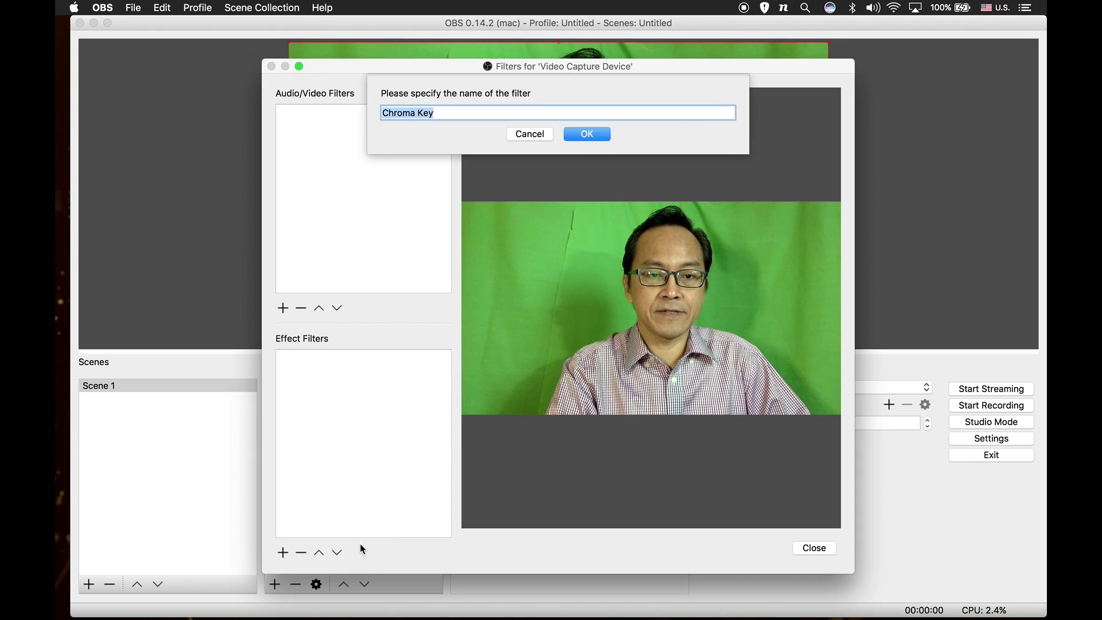
click(600, 135)
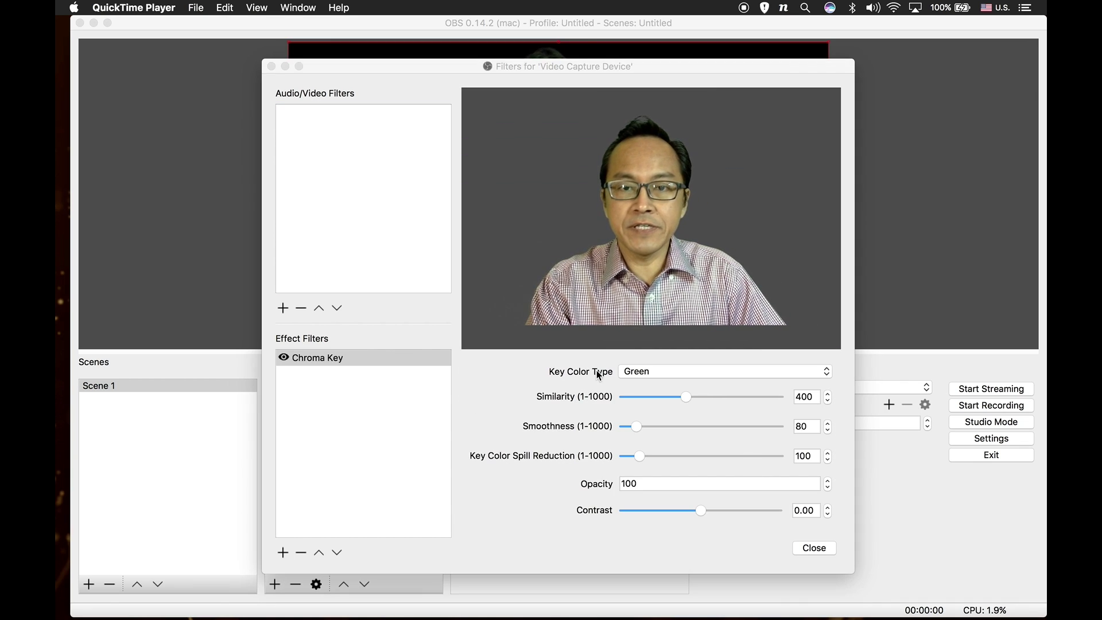
Step: Keep the Chroma Key colour type on Green and close the Filters window
click(687, 365)
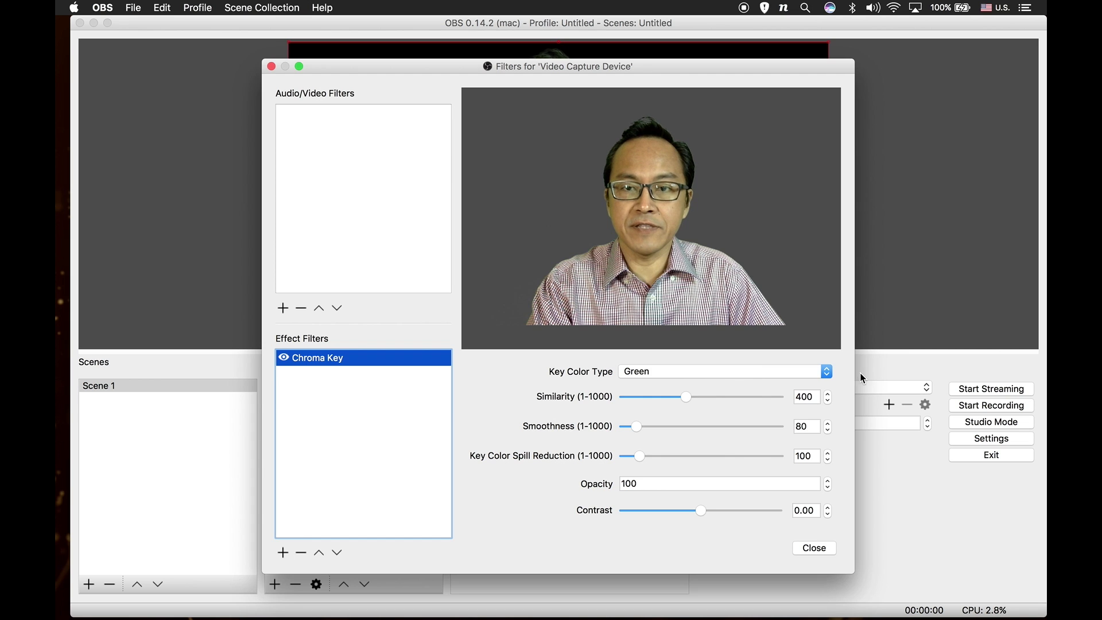
click(780, 373)
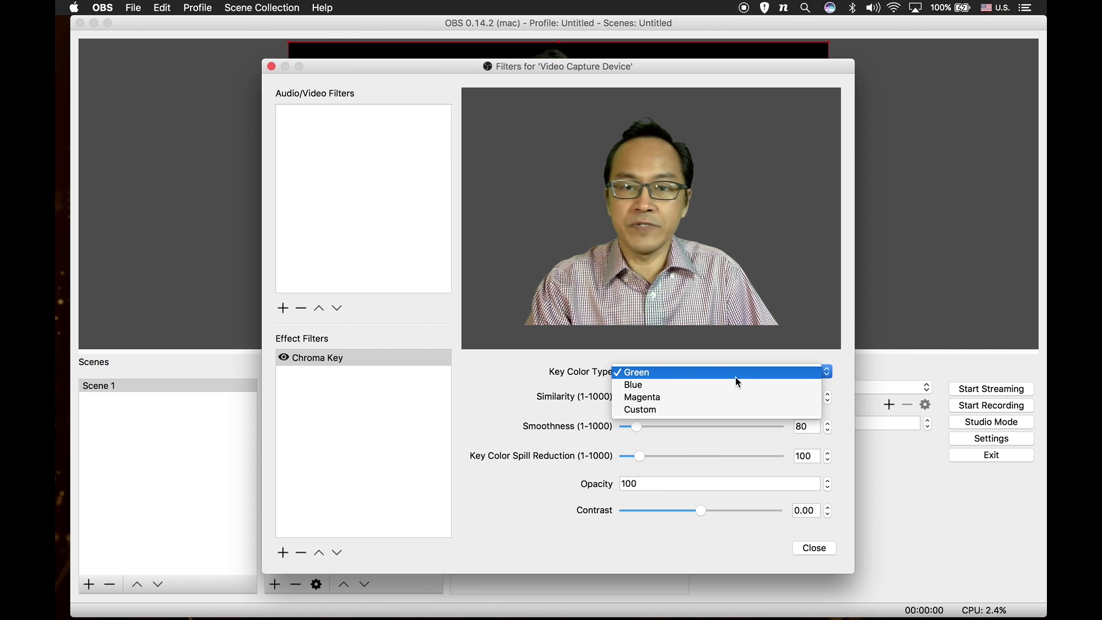
click(808, 373)
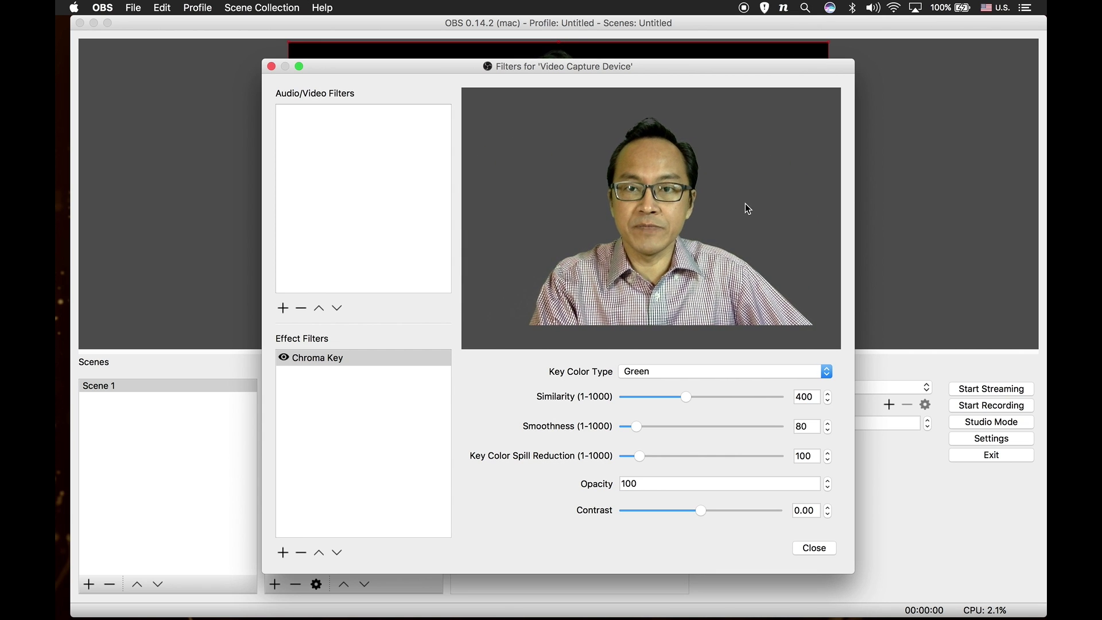
click(824, 547)
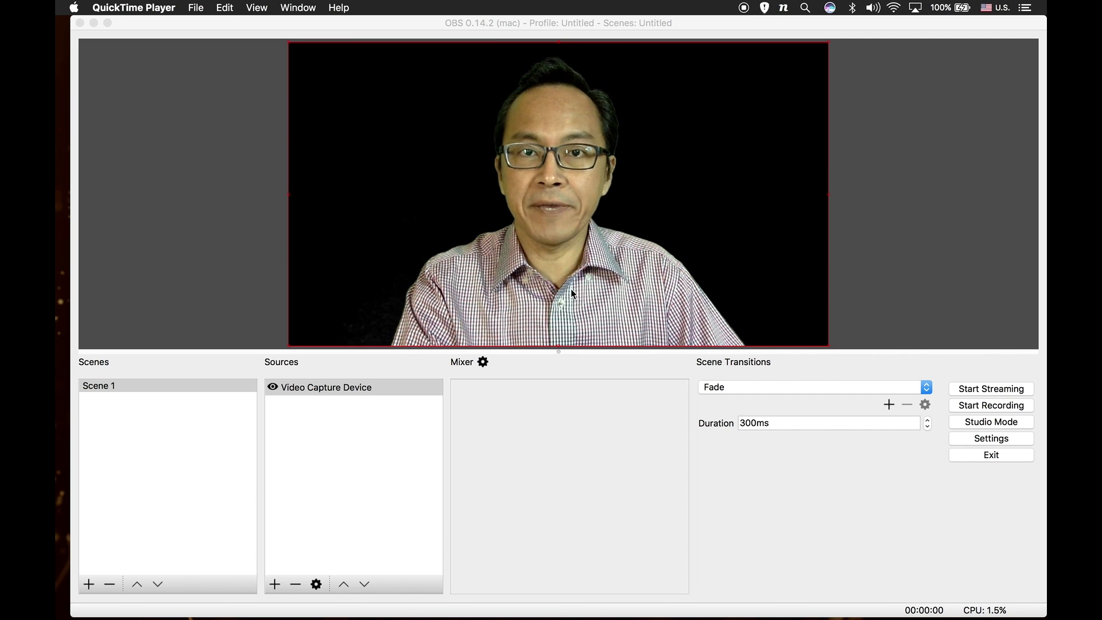
Step: Add an Image source loading 1920x1080-white-solid-color-background.jpg
click(277, 584)
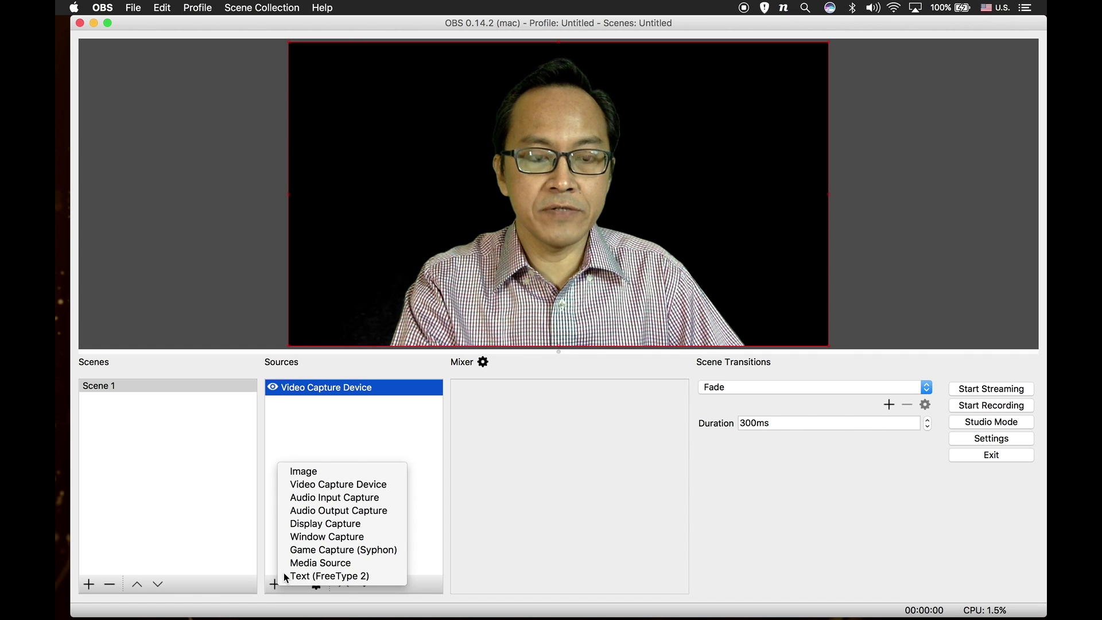
click(323, 472)
click(647, 229)
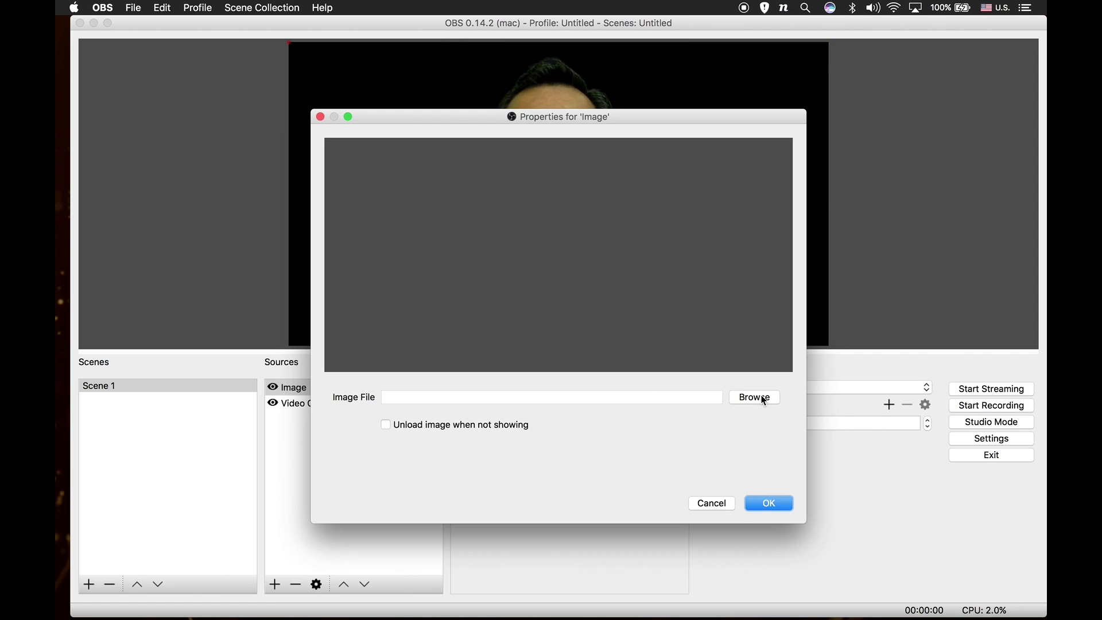
click(764, 400)
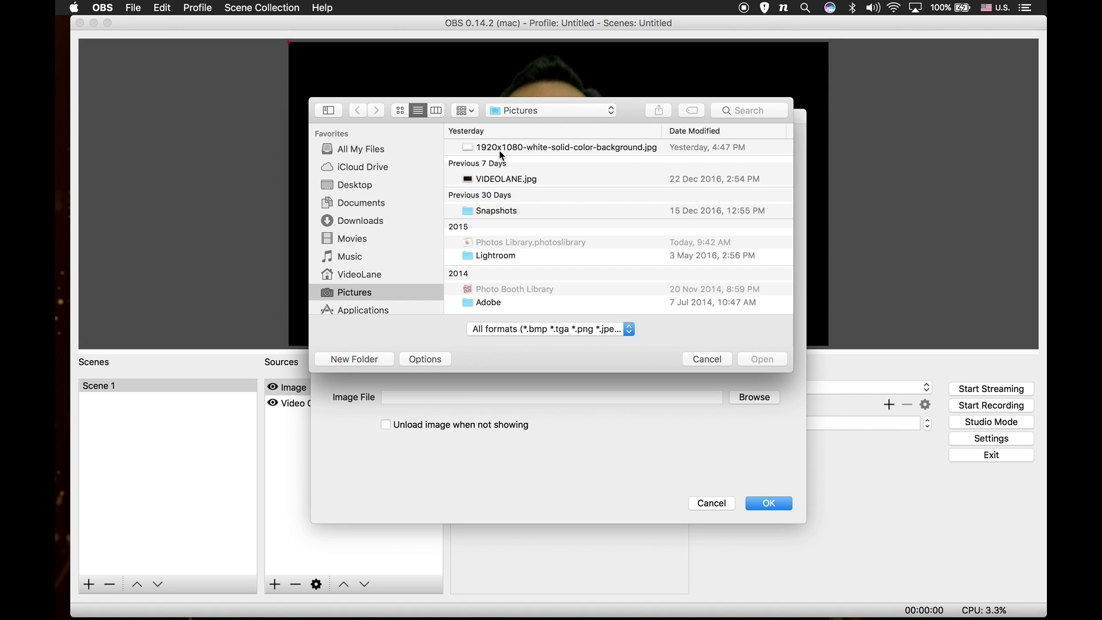
click(543, 147)
click(769, 360)
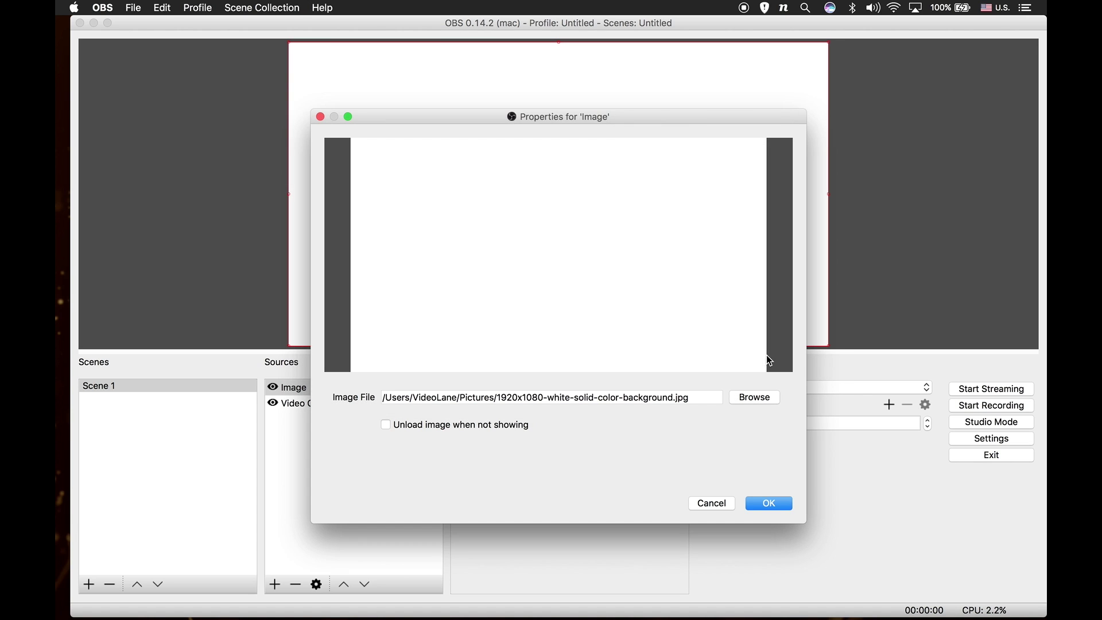
click(781, 505)
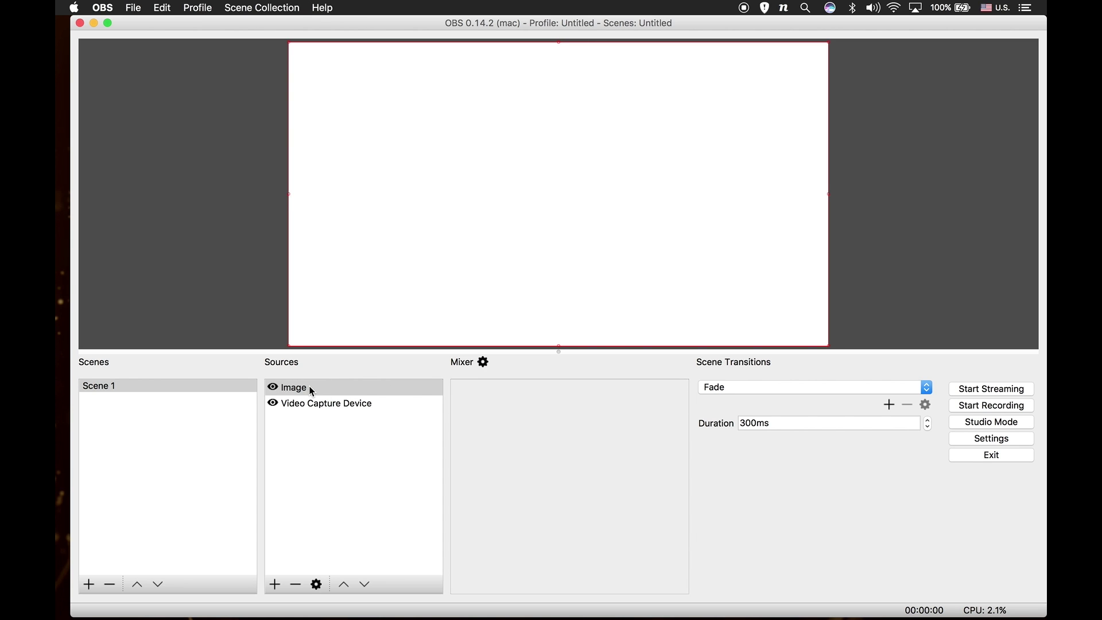
Step: Move the Image source below the Video Capture Device in the Sources list
click(366, 586)
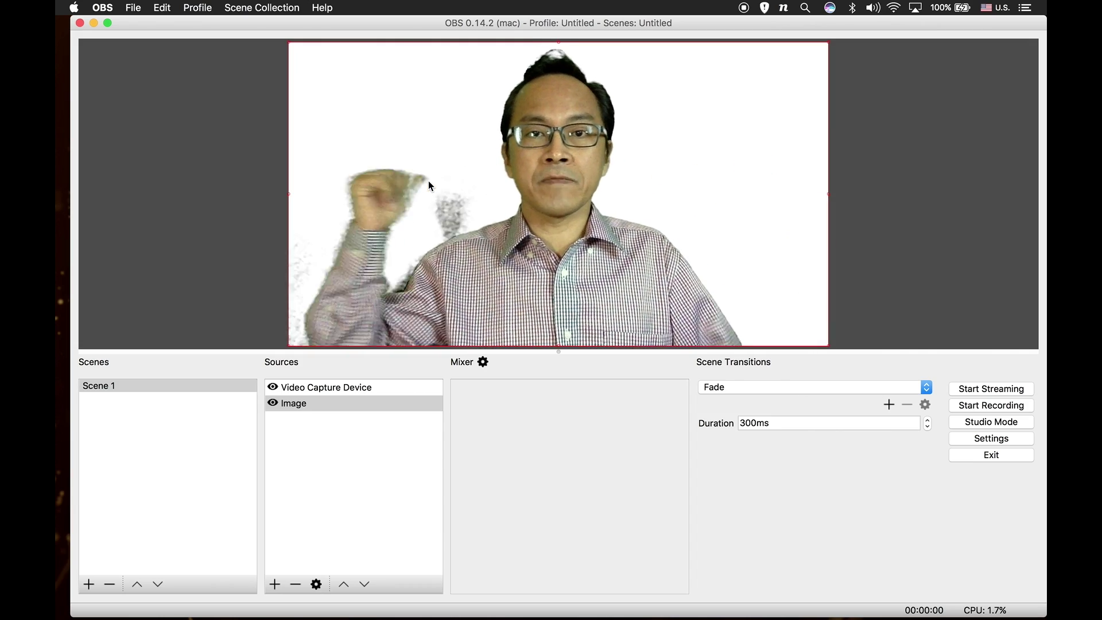
key(super+ctrl+Escape)
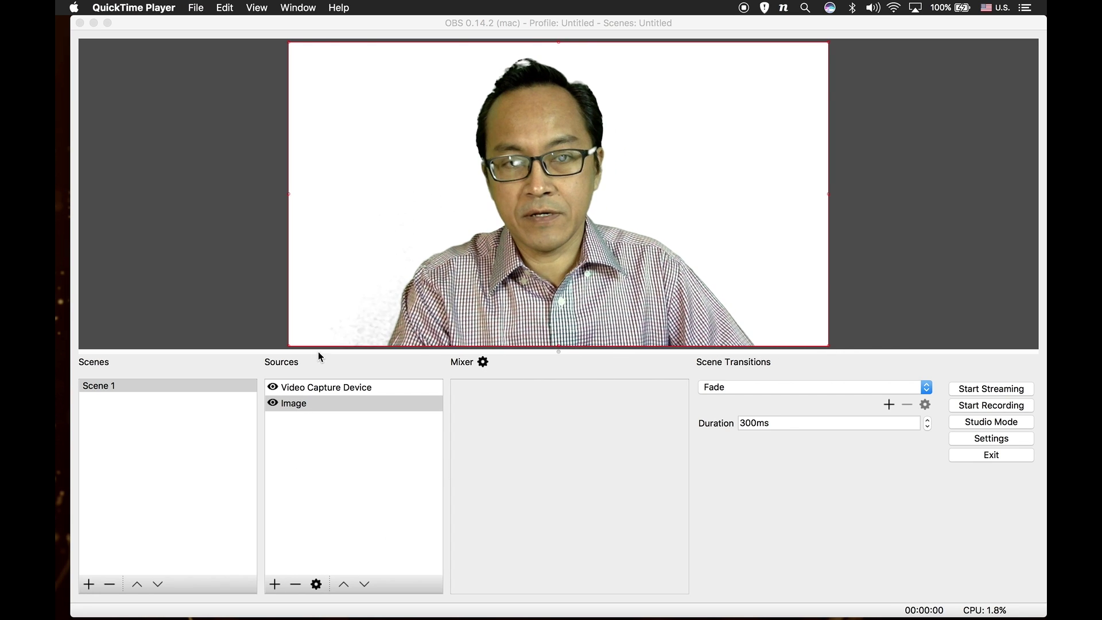
Step: Add a second image source, Image 1, loading VIDEOLANE.jpg
click(275, 586)
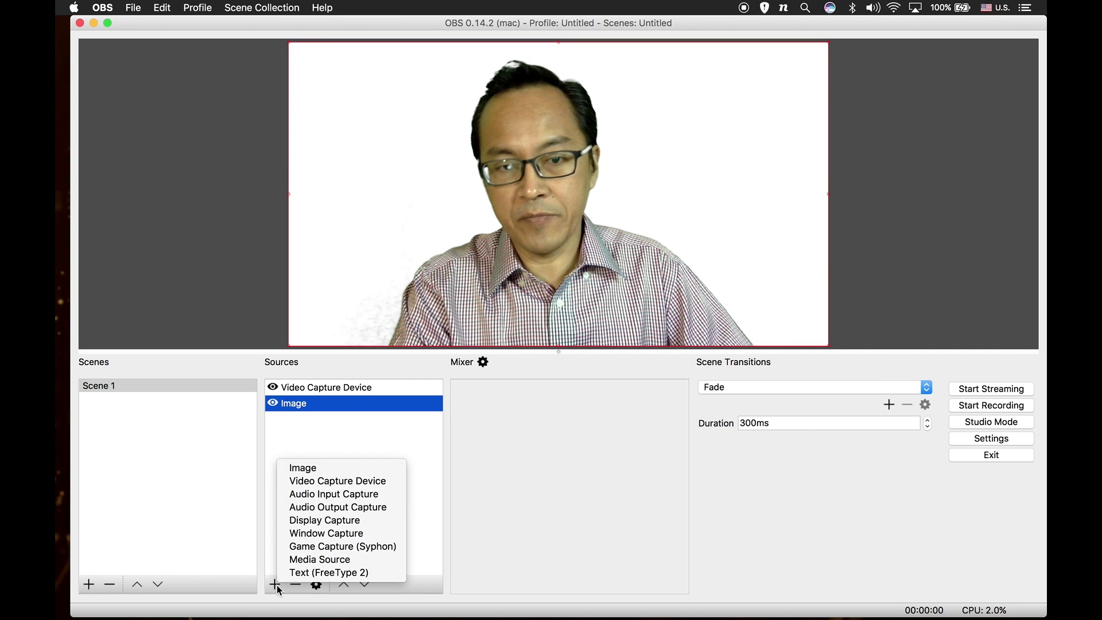
click(327, 466)
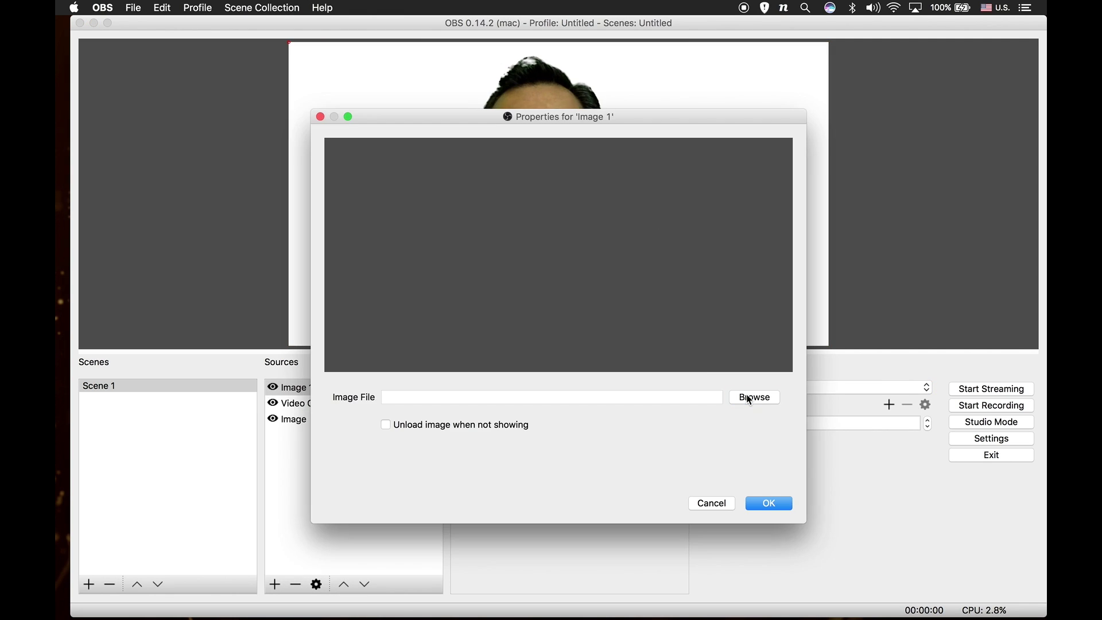
click(749, 397)
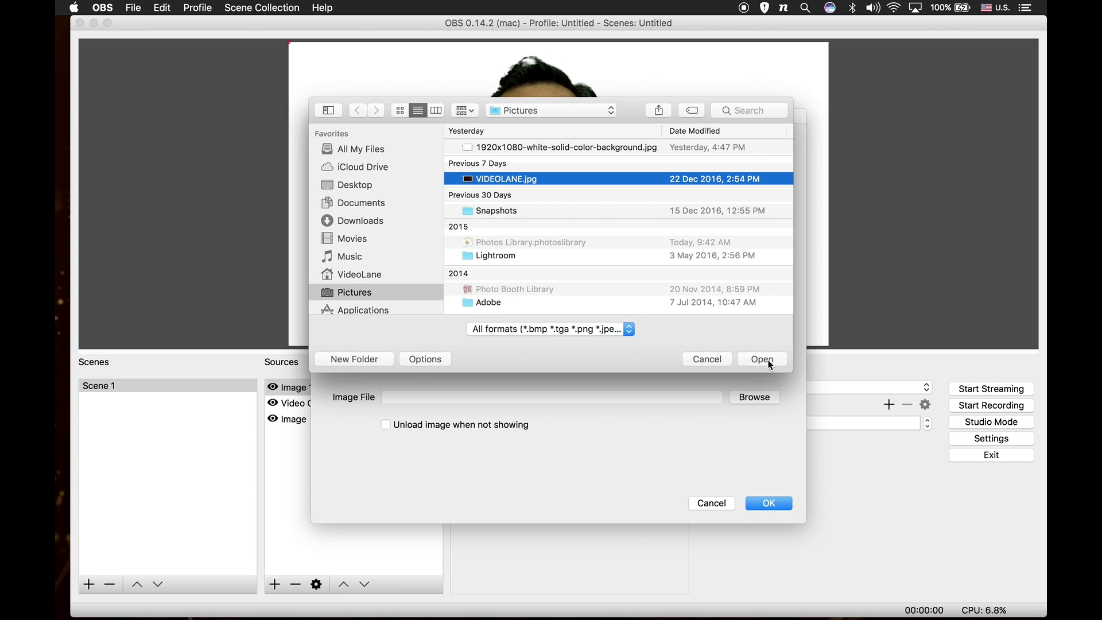
click(767, 360)
click(772, 503)
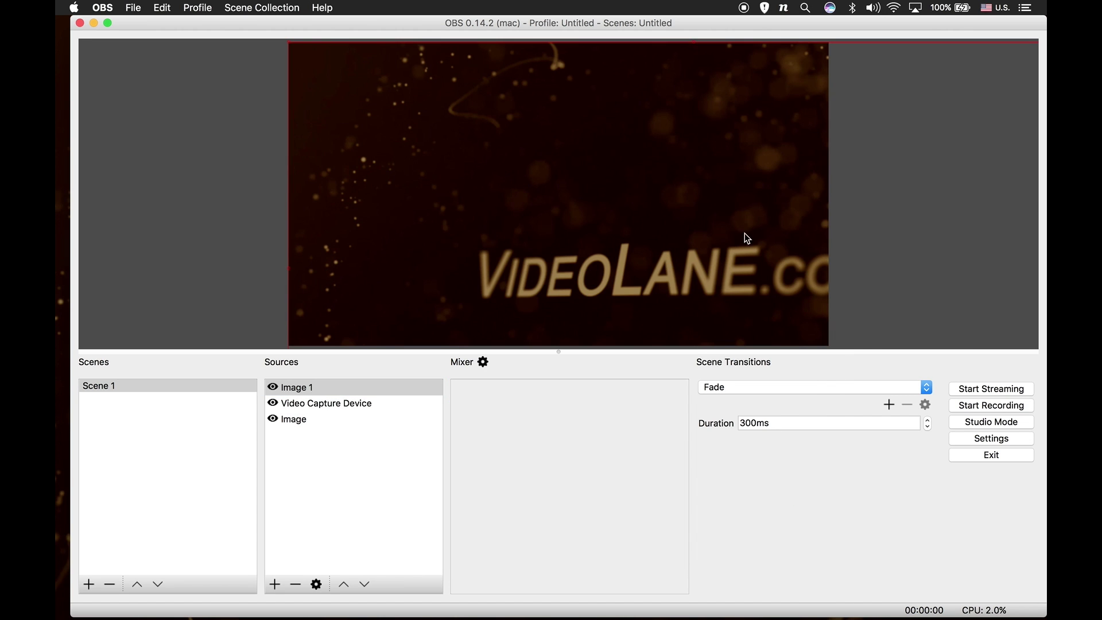
Step: Fit Image 1 to the canvas and move it below the webcam source
right_click(320, 389)
mouse_move(453, 469)
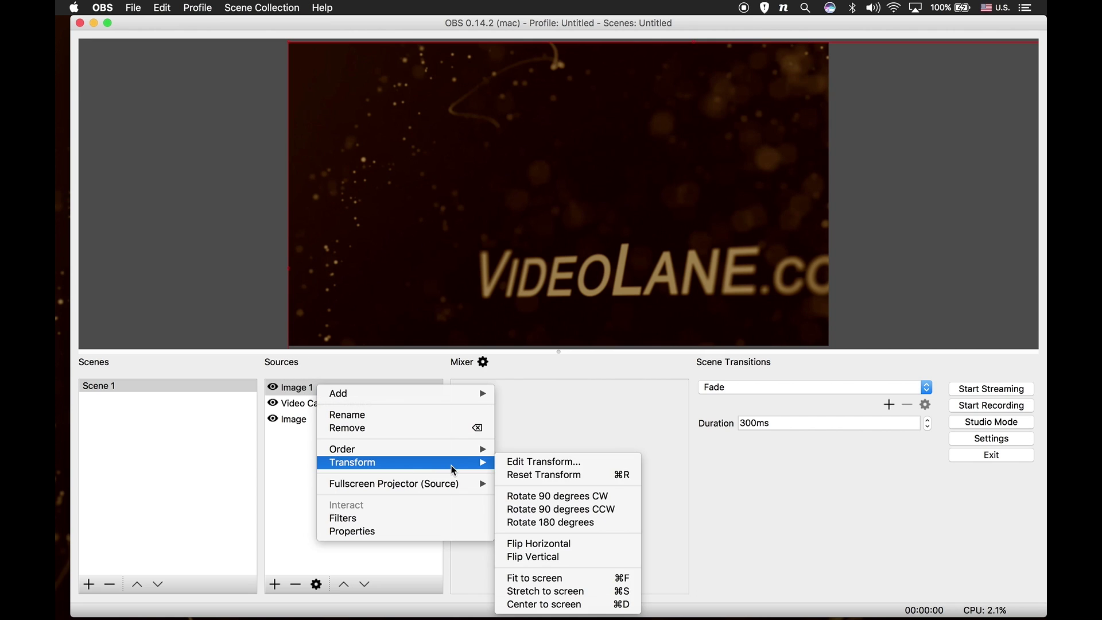
click(562, 579)
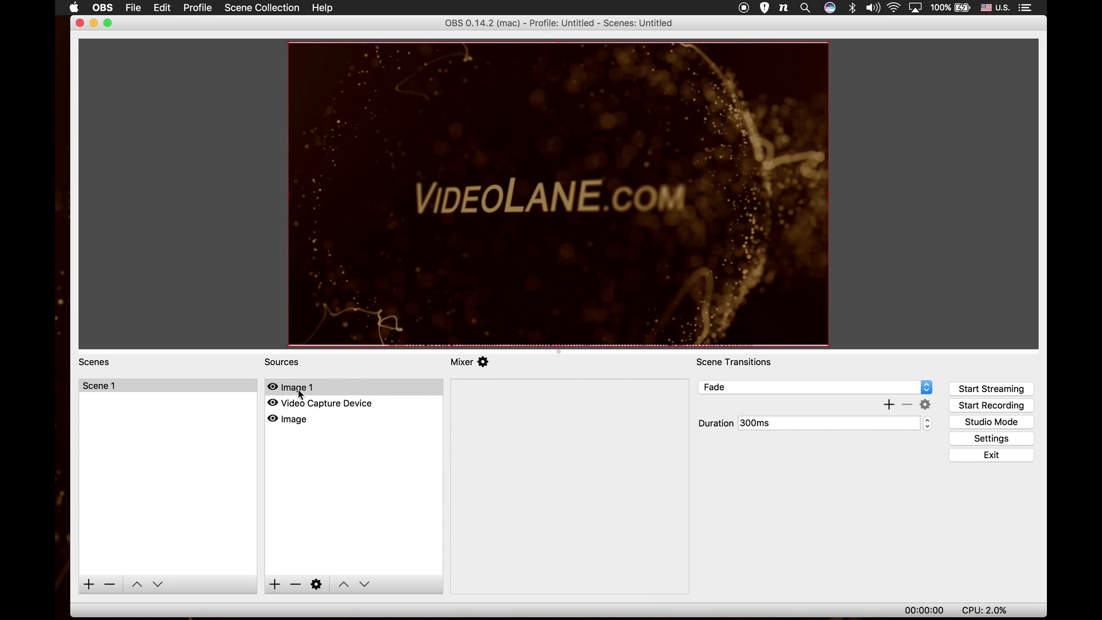
click(365, 585)
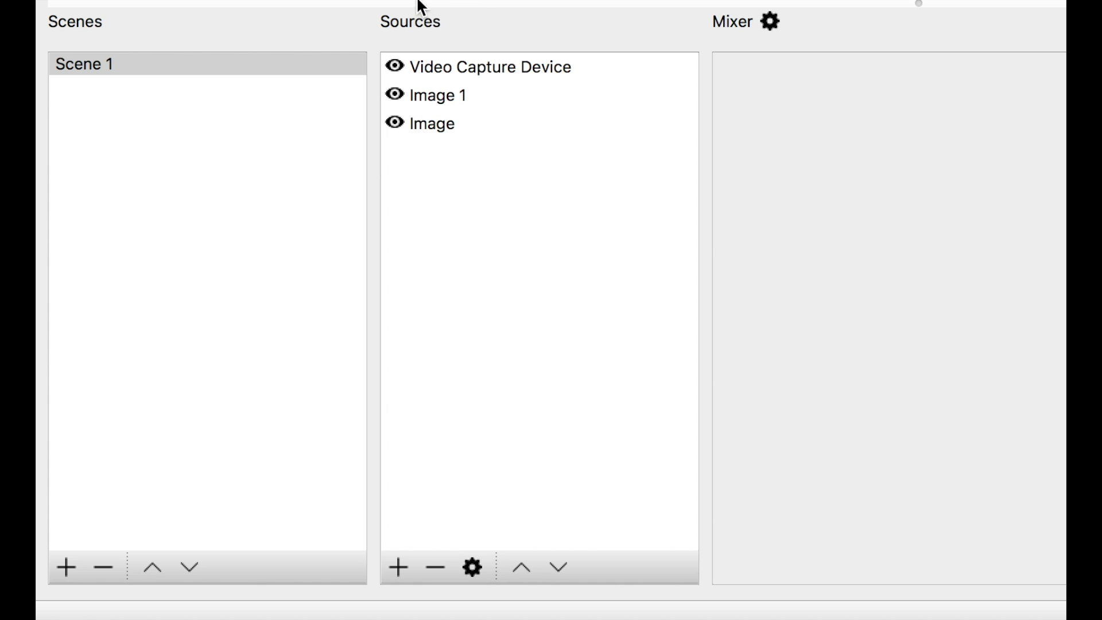
Step: Add a Media Source playing ships.mp4 and move it below the webcam
click(402, 574)
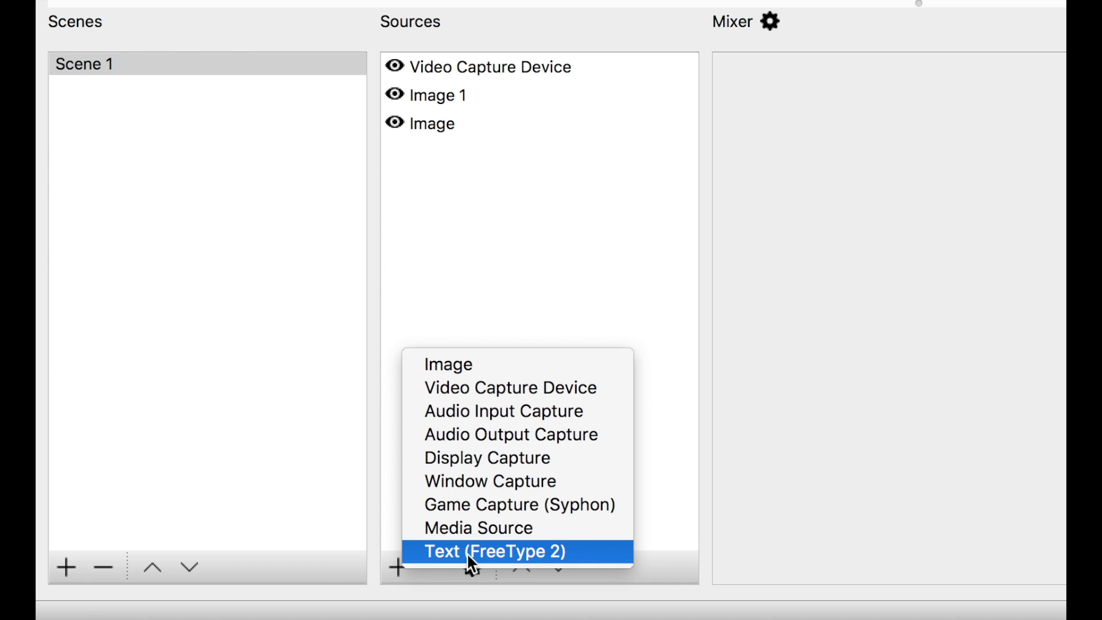
click(556, 528)
click(779, 477)
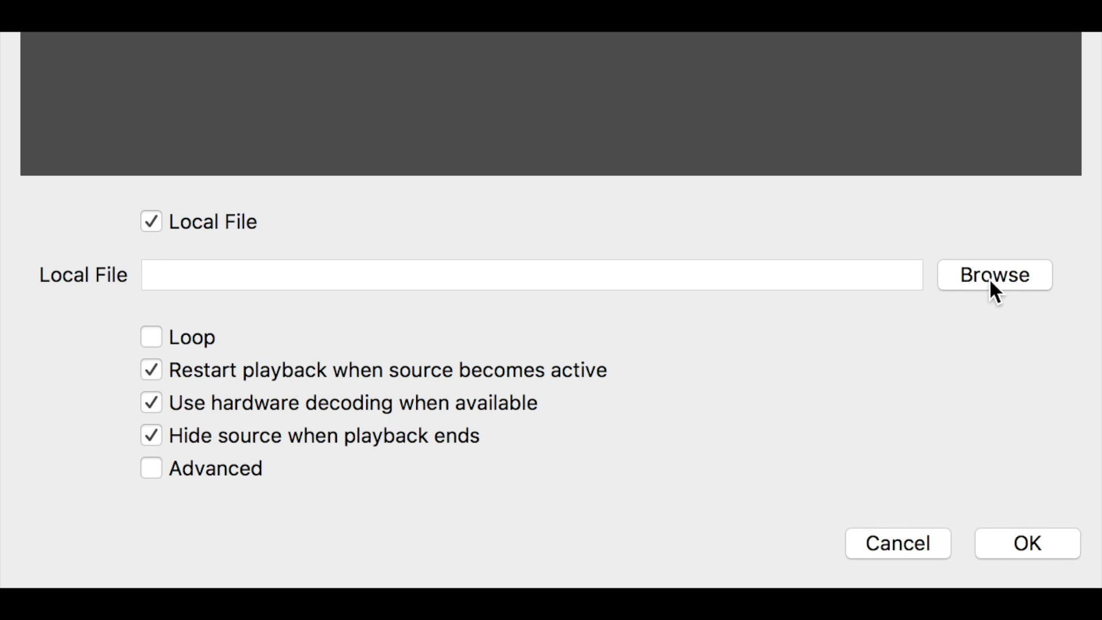
click(1021, 278)
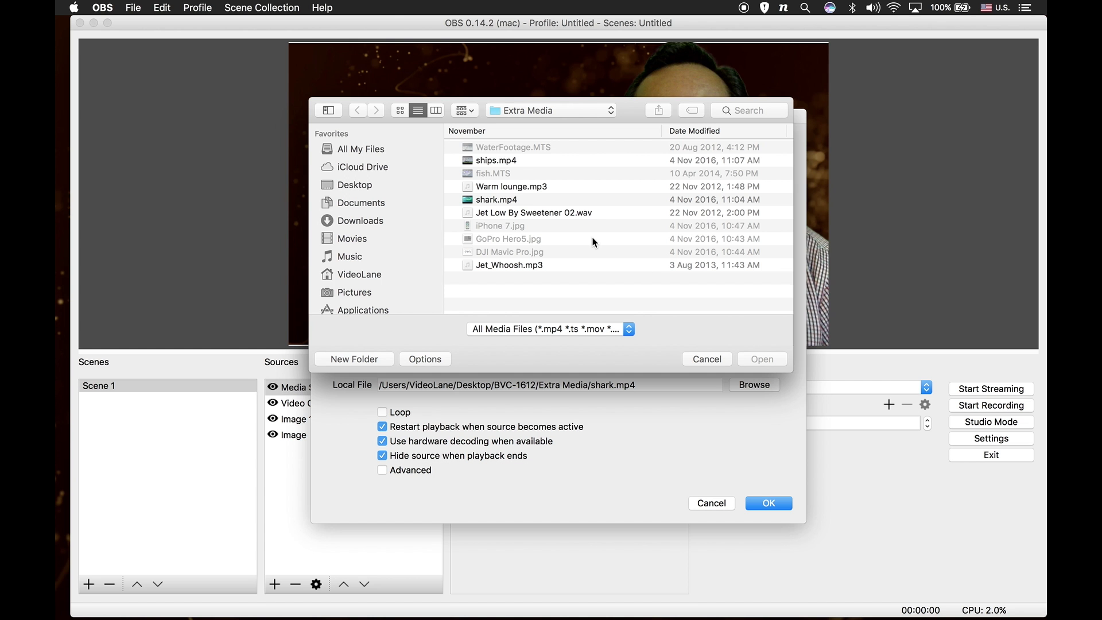
double_click(497, 160)
click(779, 505)
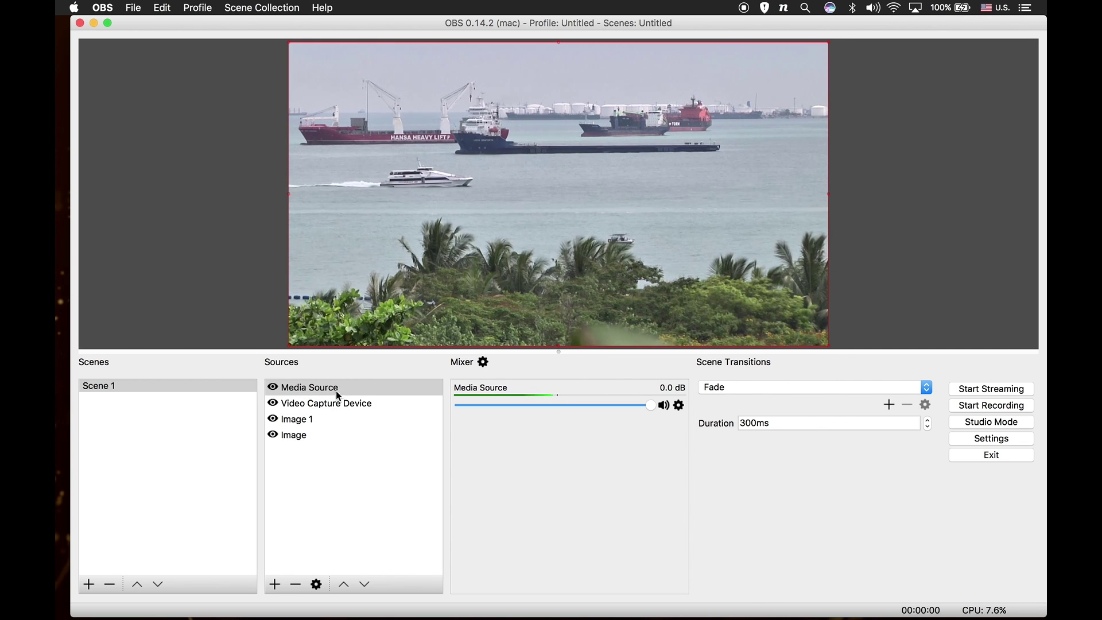
click(365, 584)
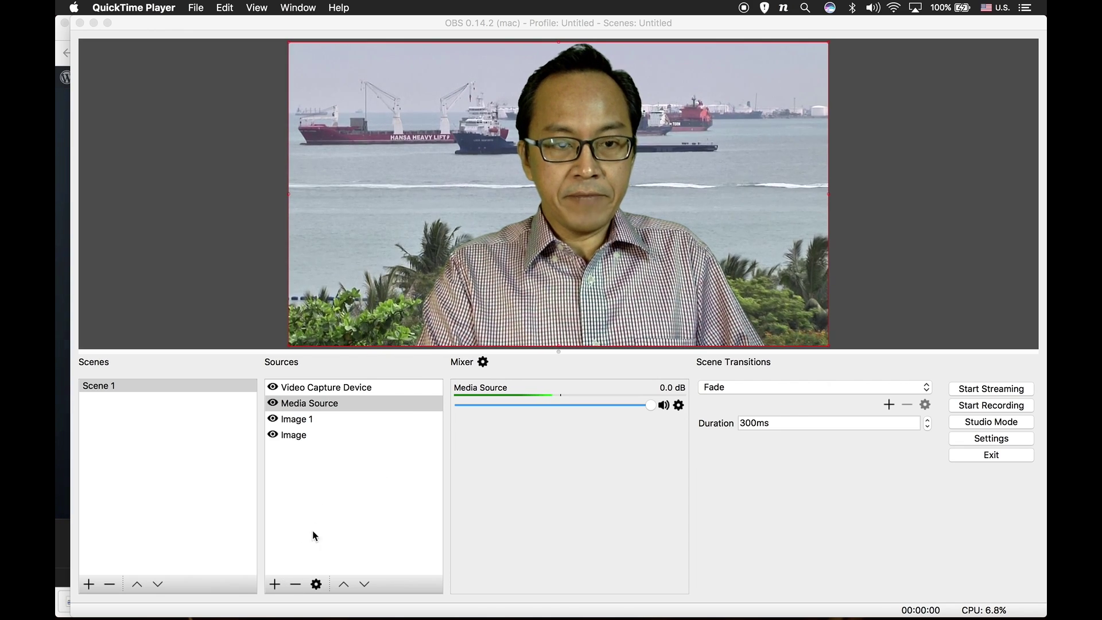
click(276, 590)
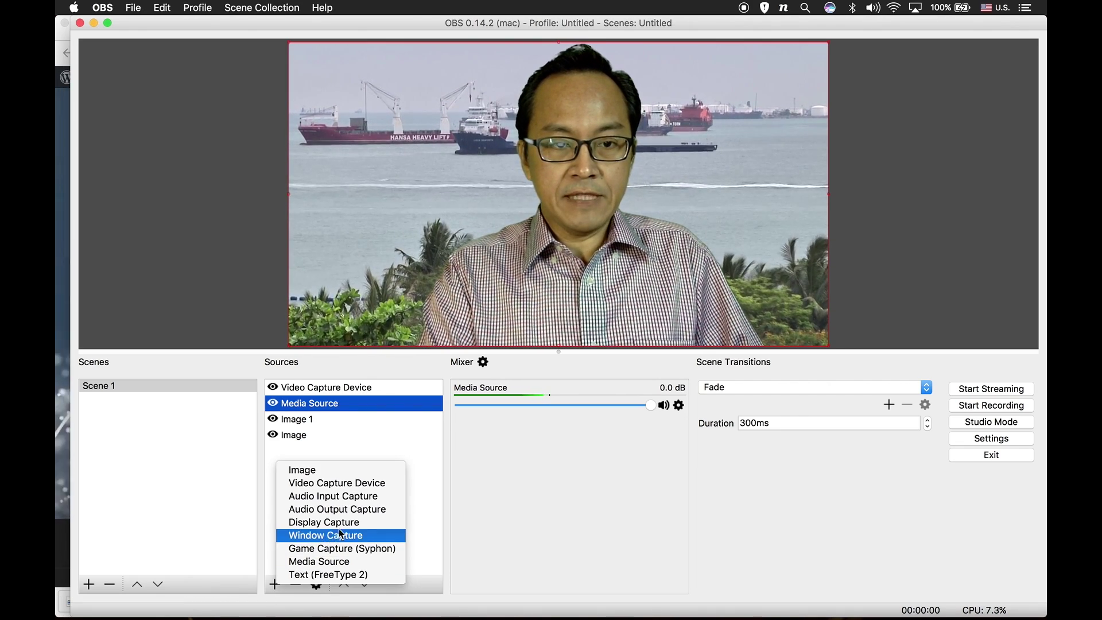
Step: Add a Window Capture source of the Google Chrome VideoLane window
click(368, 537)
key(Return)
click(779, 395)
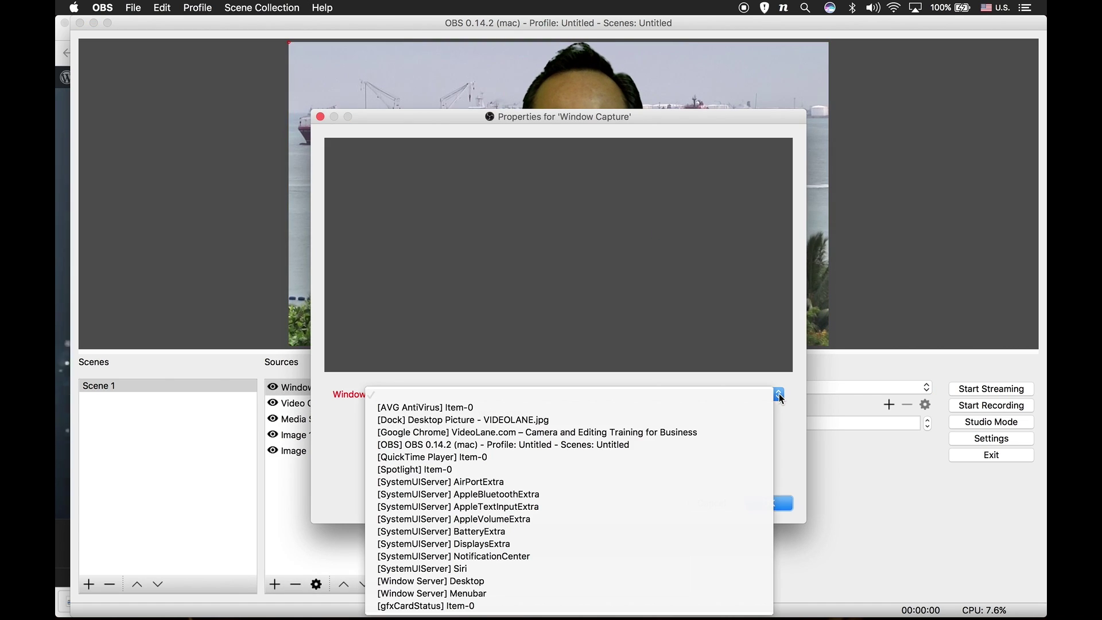
click(657, 435)
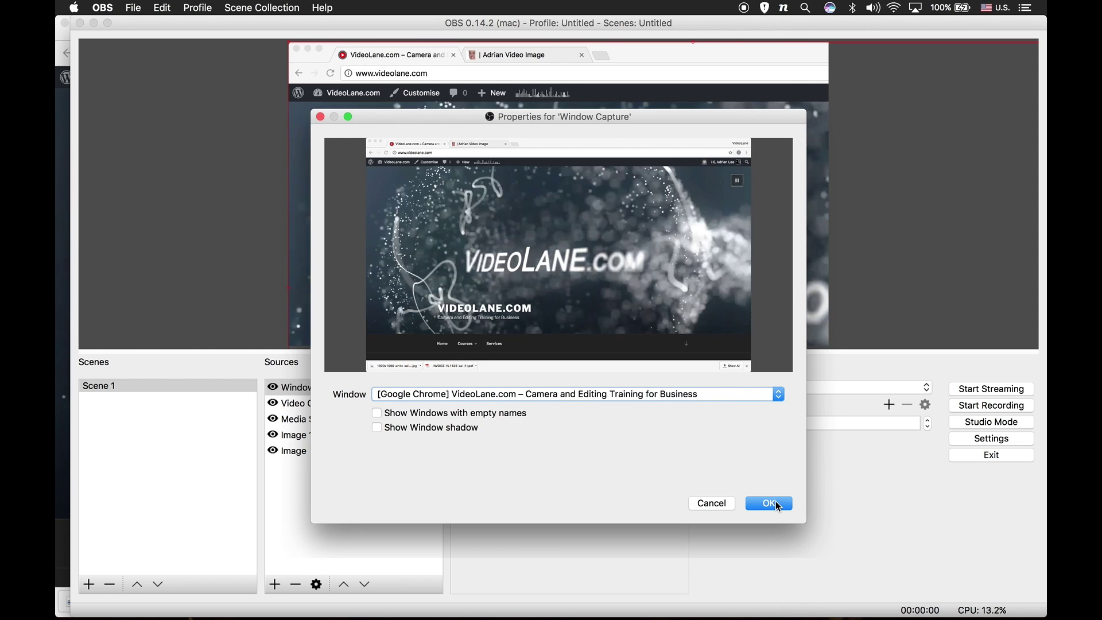
click(769, 504)
Step: Fit the browser capture to the canvas and crop its top-left and top-right corners
right_click(325, 392)
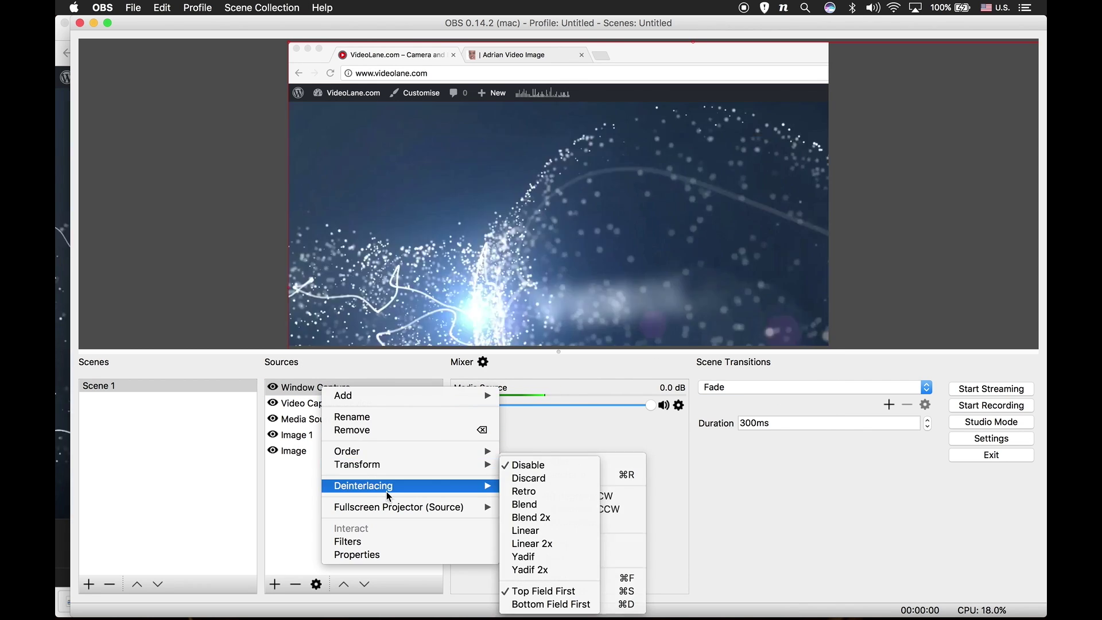
mouse_move(400, 511)
mouse_move(411, 465)
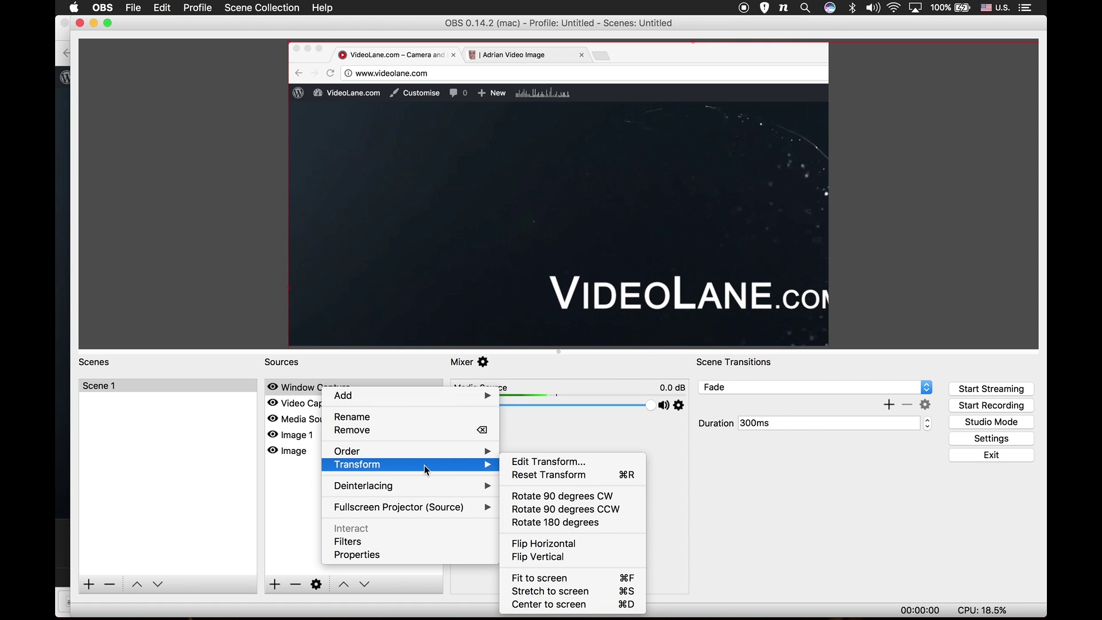
click(539, 577)
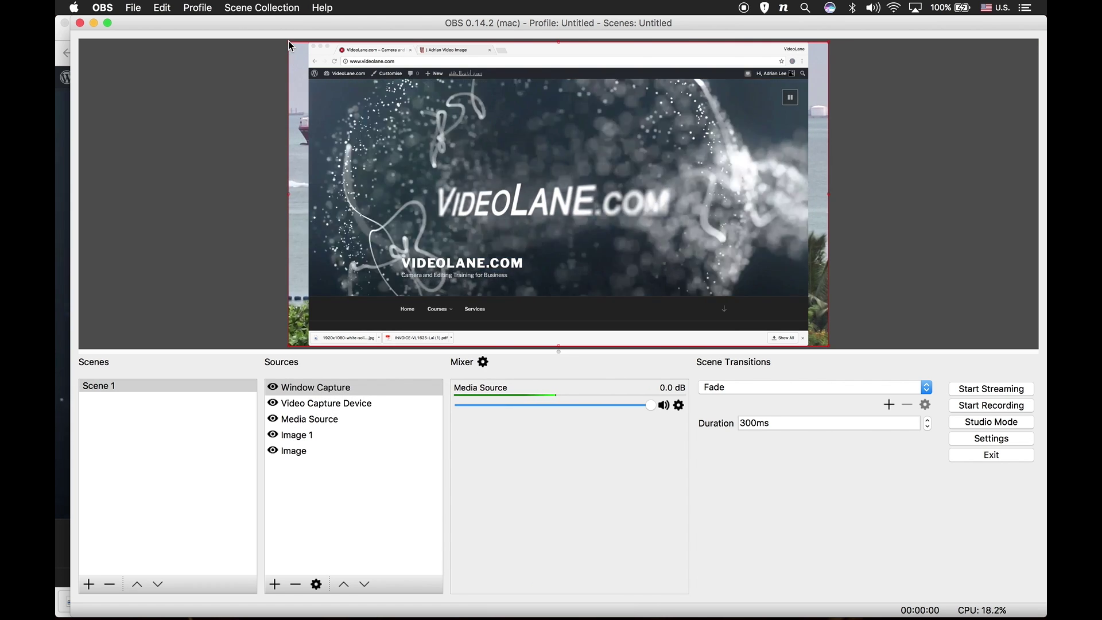
drag(288, 42, 266, 25)
drag(844, 54, 850, 52)
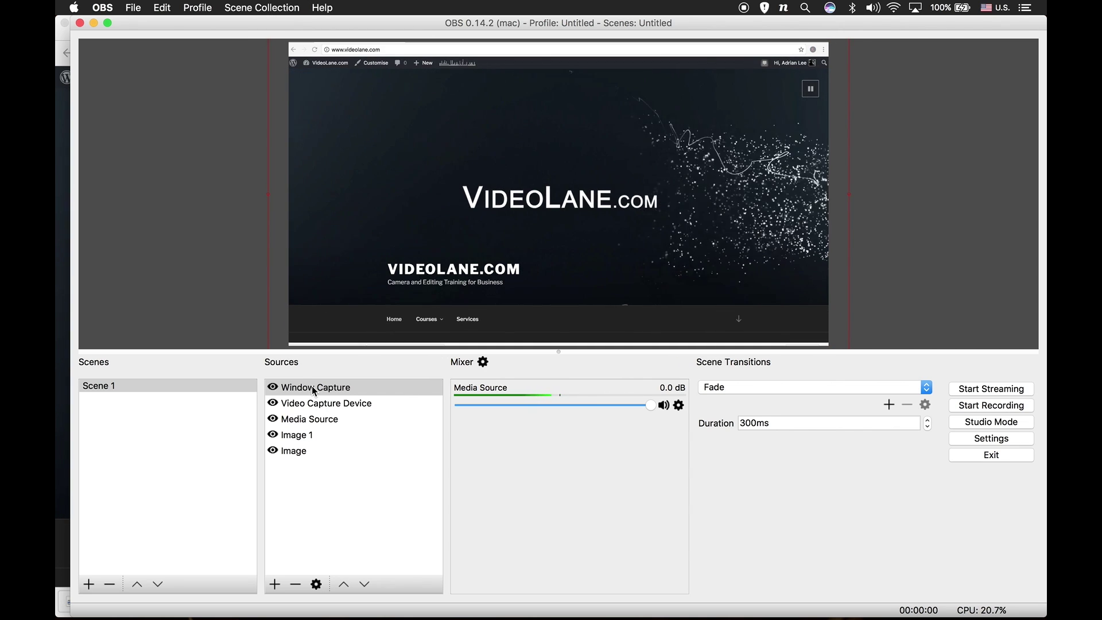
Step: Move Window Capture below the webcam source and make the preview area taller
click(366, 586)
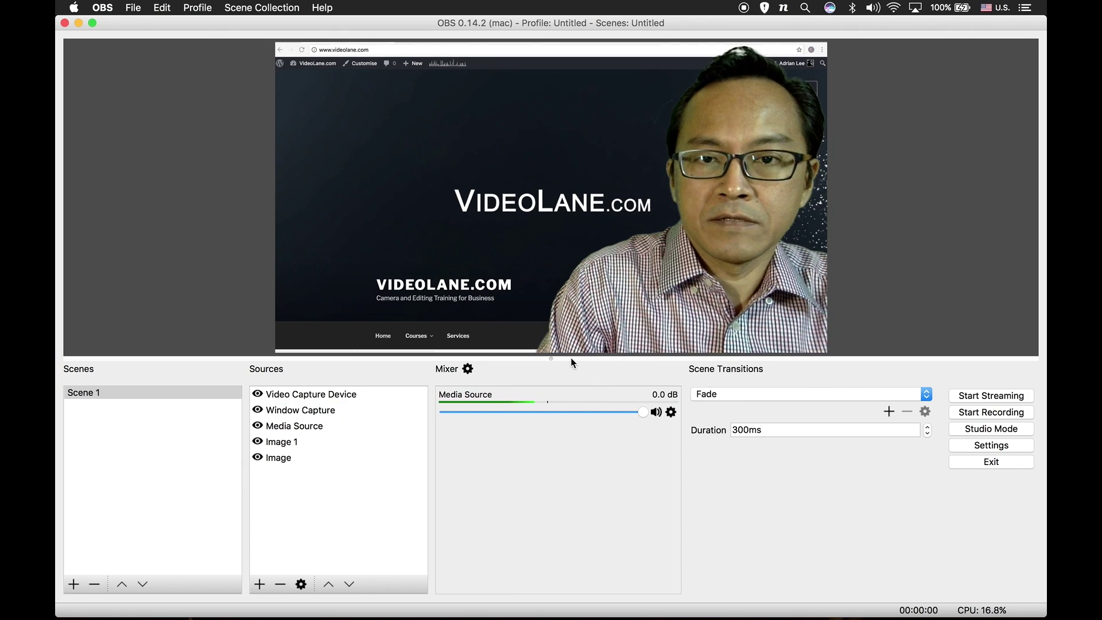
drag(563, 373, 565, 440)
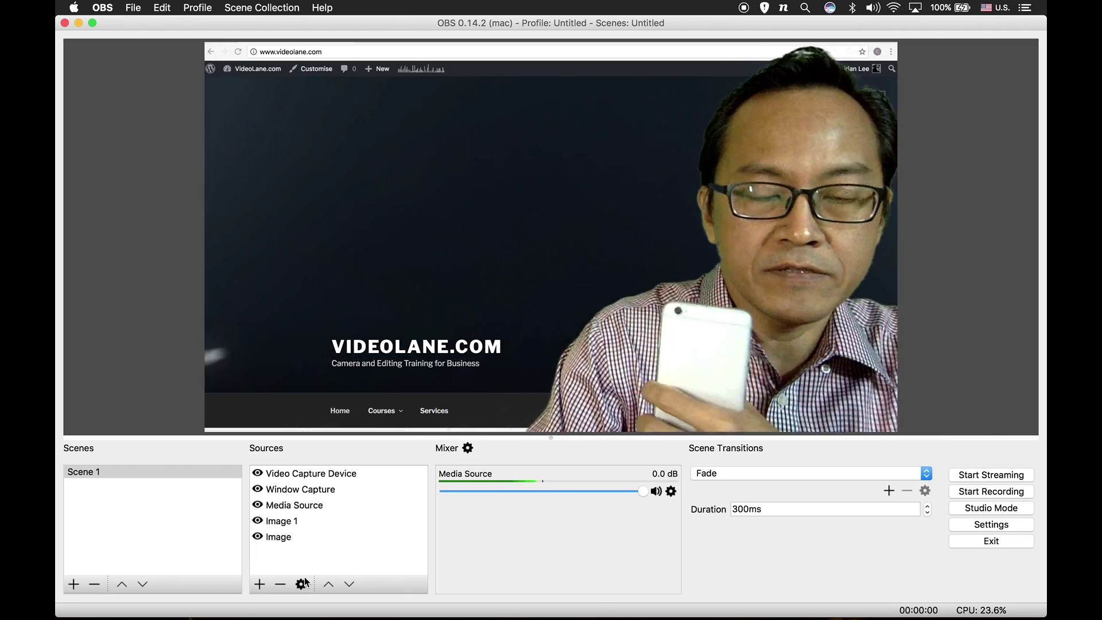
Step: Add Window Capture 1 capturing the [QuickTime Player] Movie Recording of the iPhone screen
click(260, 586)
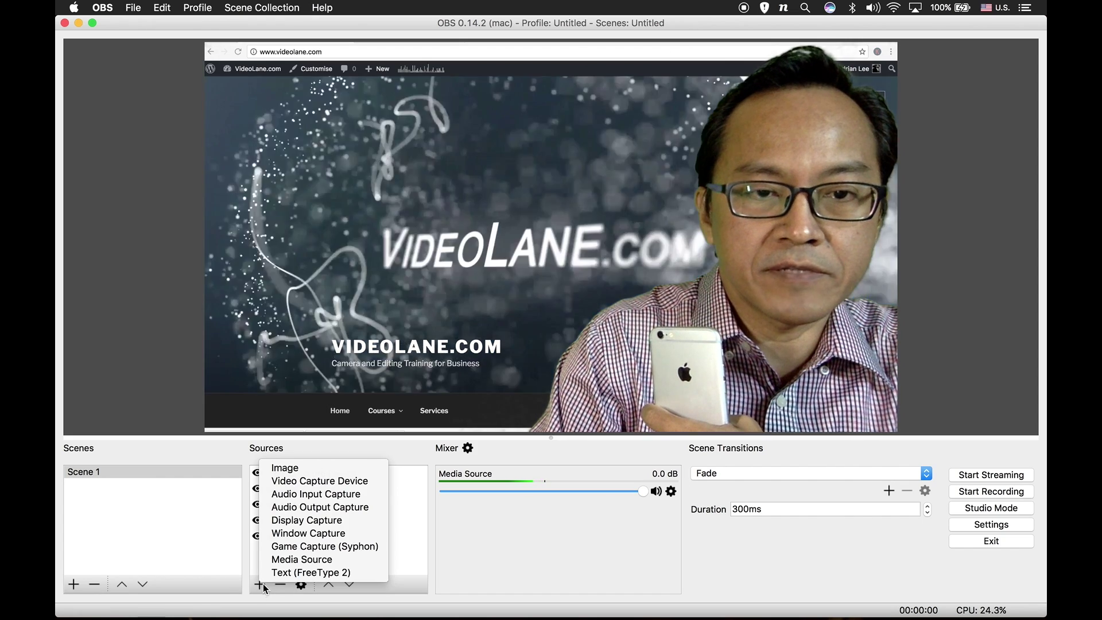
click(339, 535)
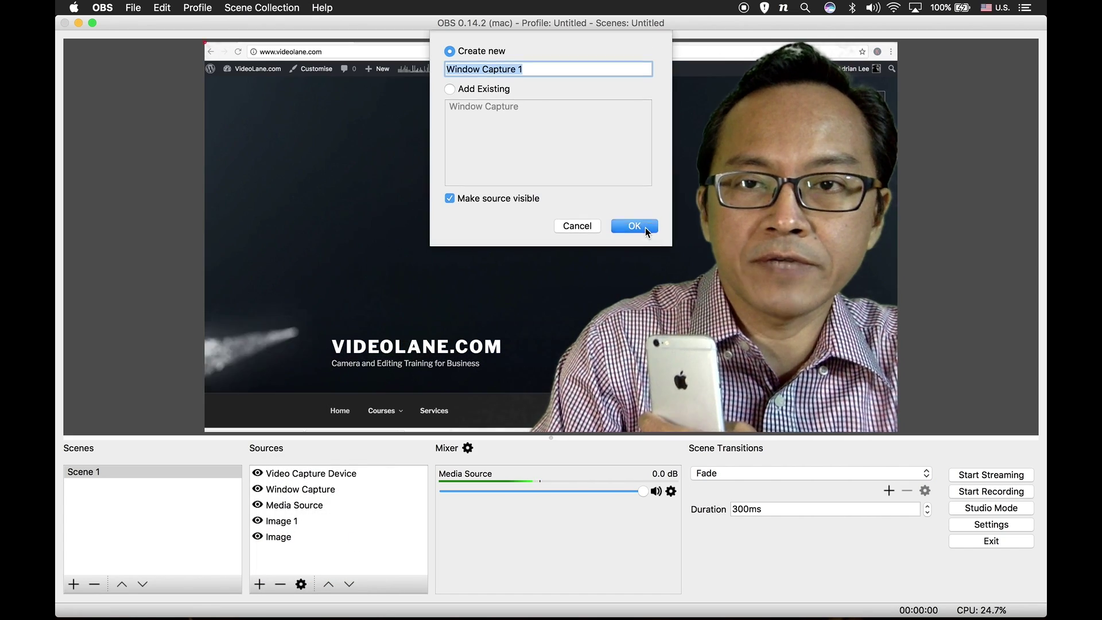
click(645, 227)
click(760, 396)
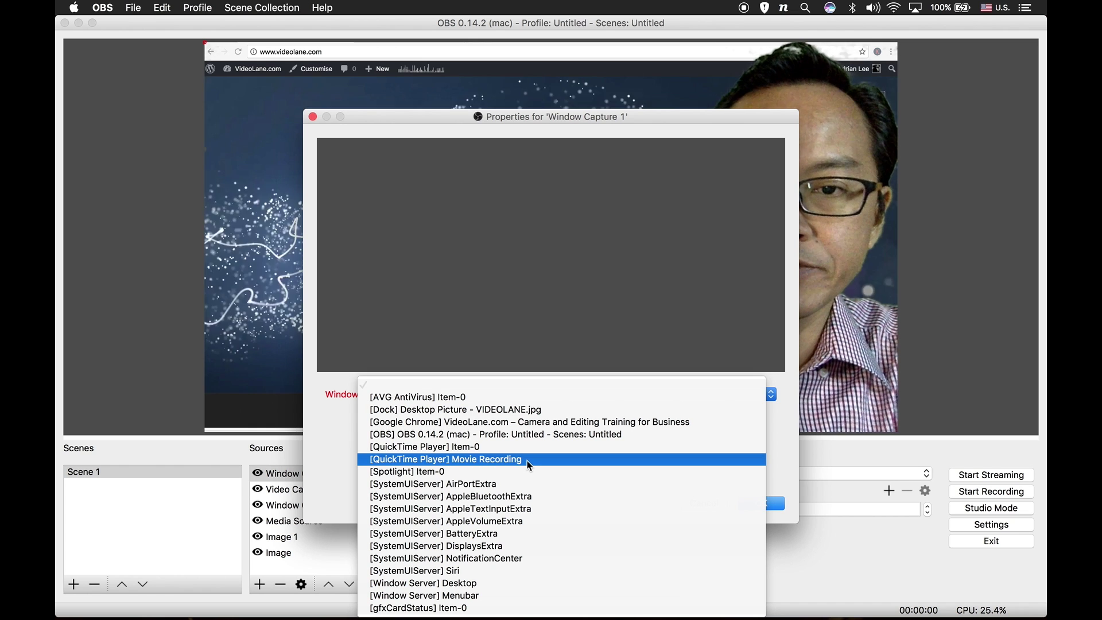
click(527, 461)
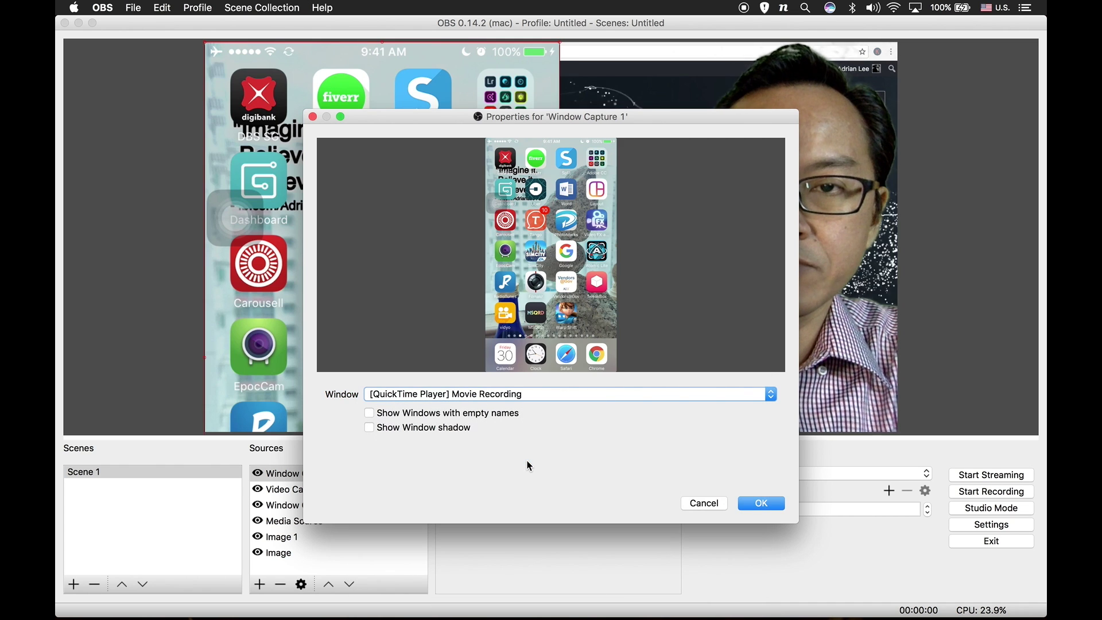
click(773, 508)
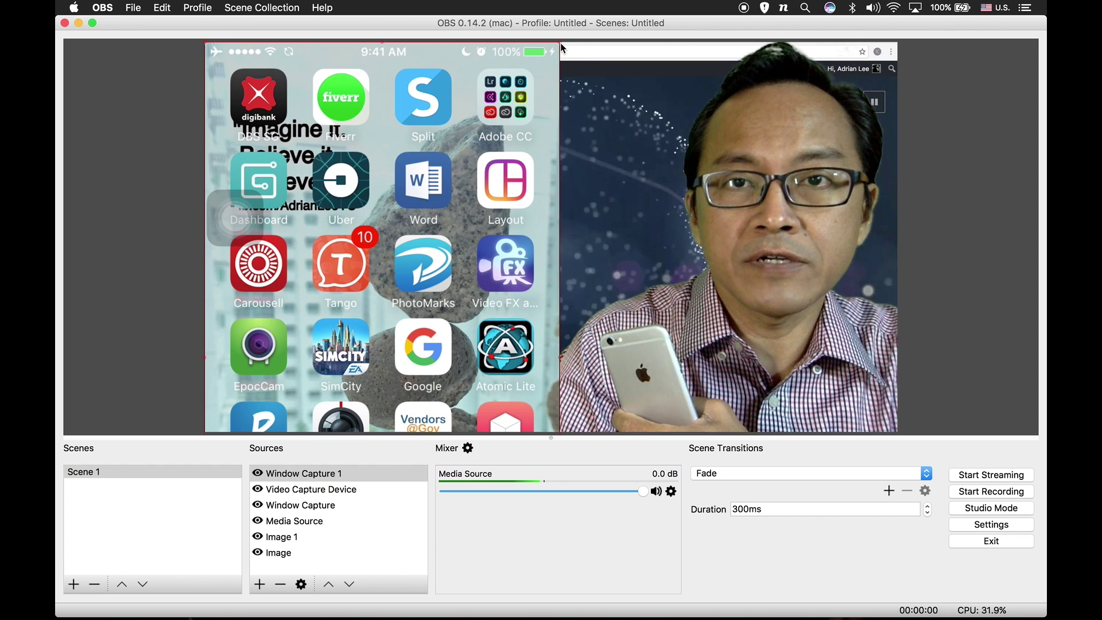
Step: Resize the iPhone capture to full canvas height and reorder it beneath the webcam source
drag(561, 45, 406, 97)
drag(474, 409, 484, 431)
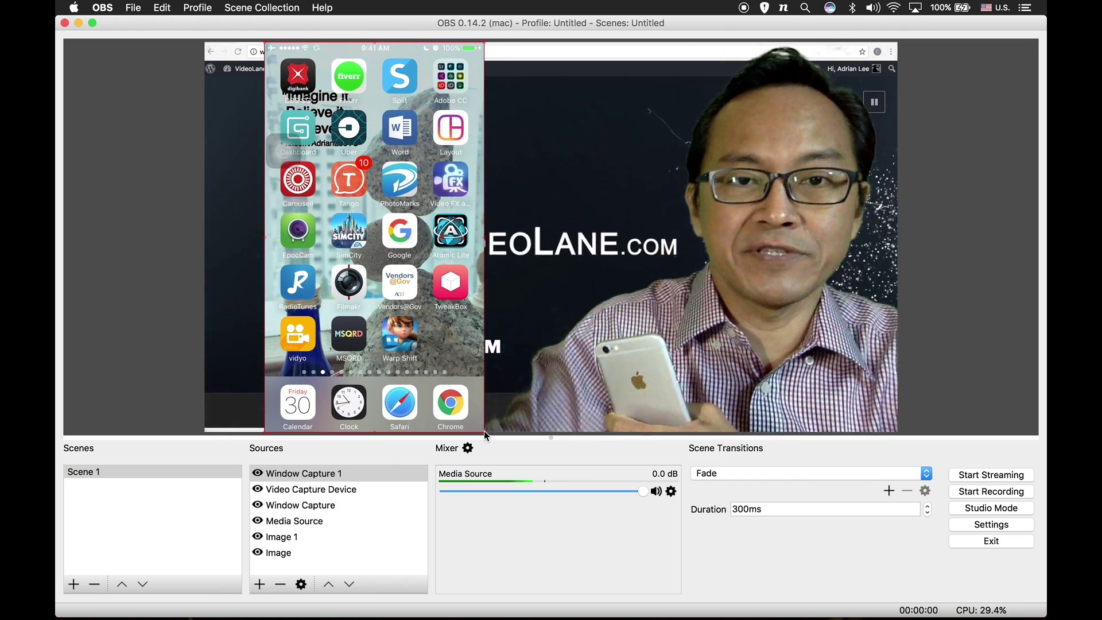
click(307, 474)
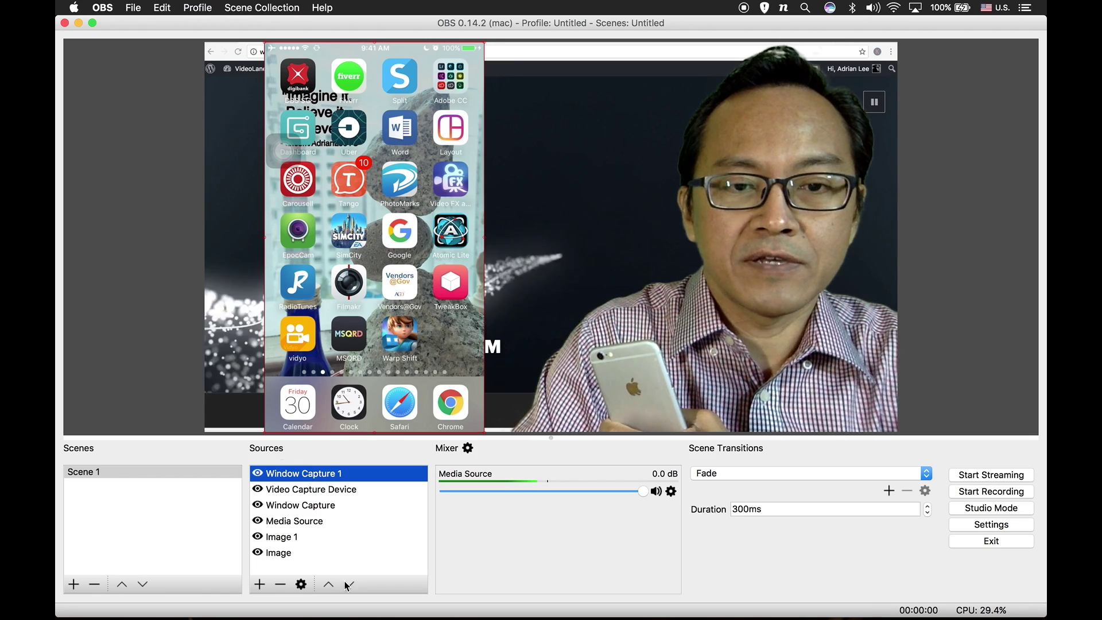
click(348, 584)
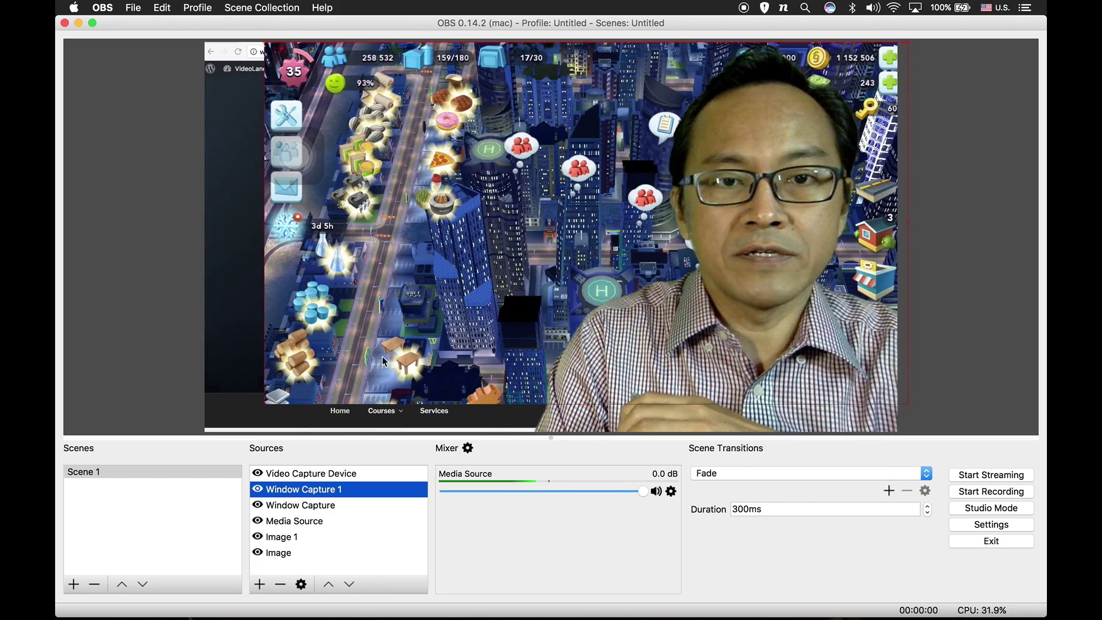
click(409, 255)
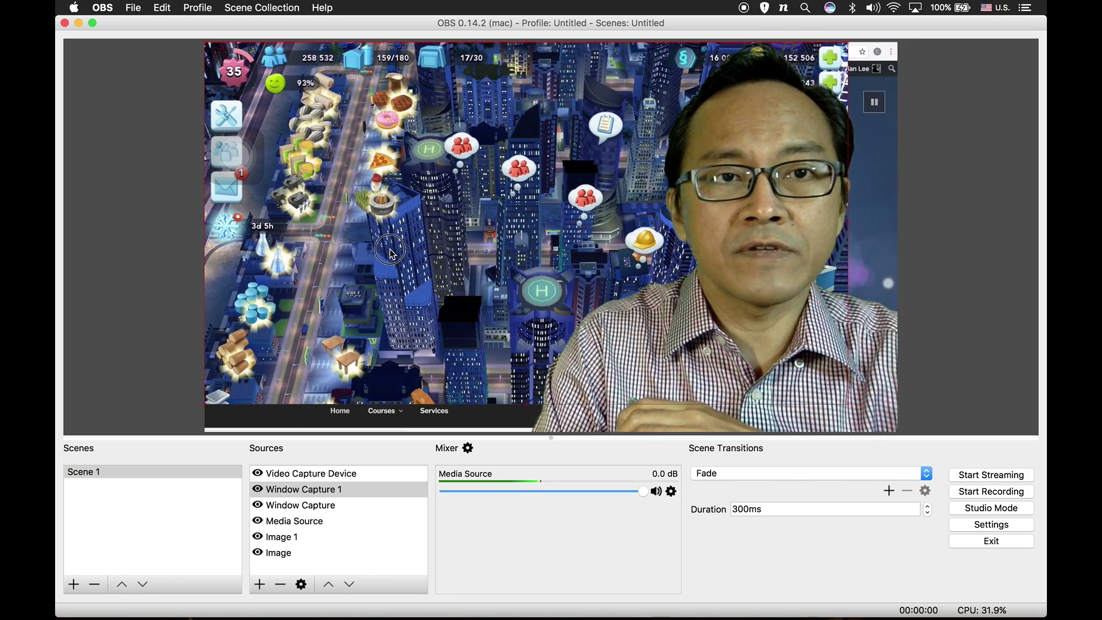